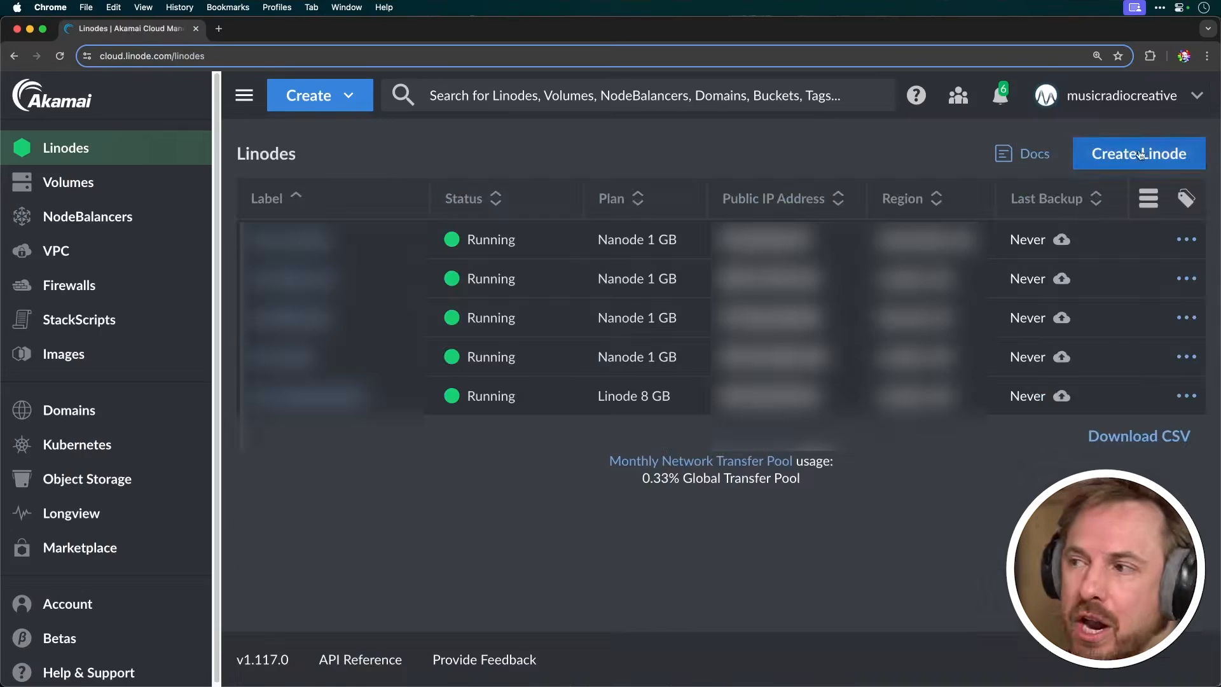
Step: Start creating a Linode with the Ubuntu 22.04 LTS distribution in the London, UK (eu-west) region
{"action": "left_click", "coordinate": [1134, 157]}
{"action": "left_click", "coordinate": [298, 328]}
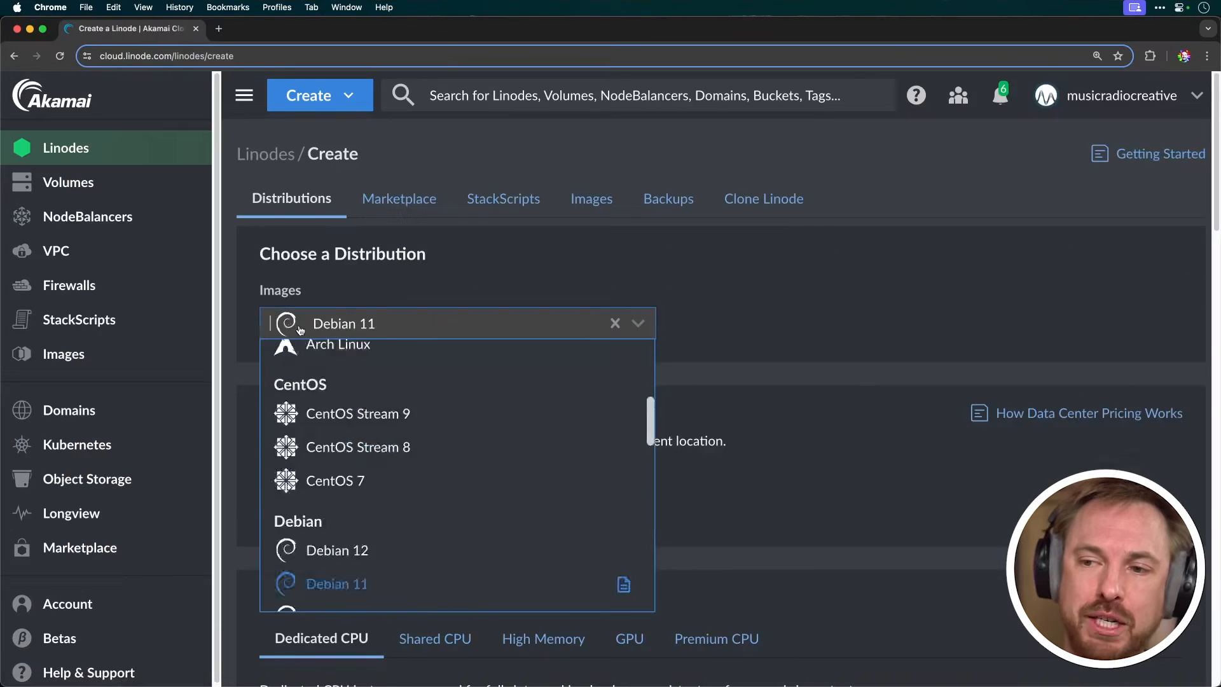
{"action": "scroll", "coordinate": [373, 508], "scroll_direction": "down", "scroll_amount": 5}
{"action": "left_click", "coordinate": [378, 389]}
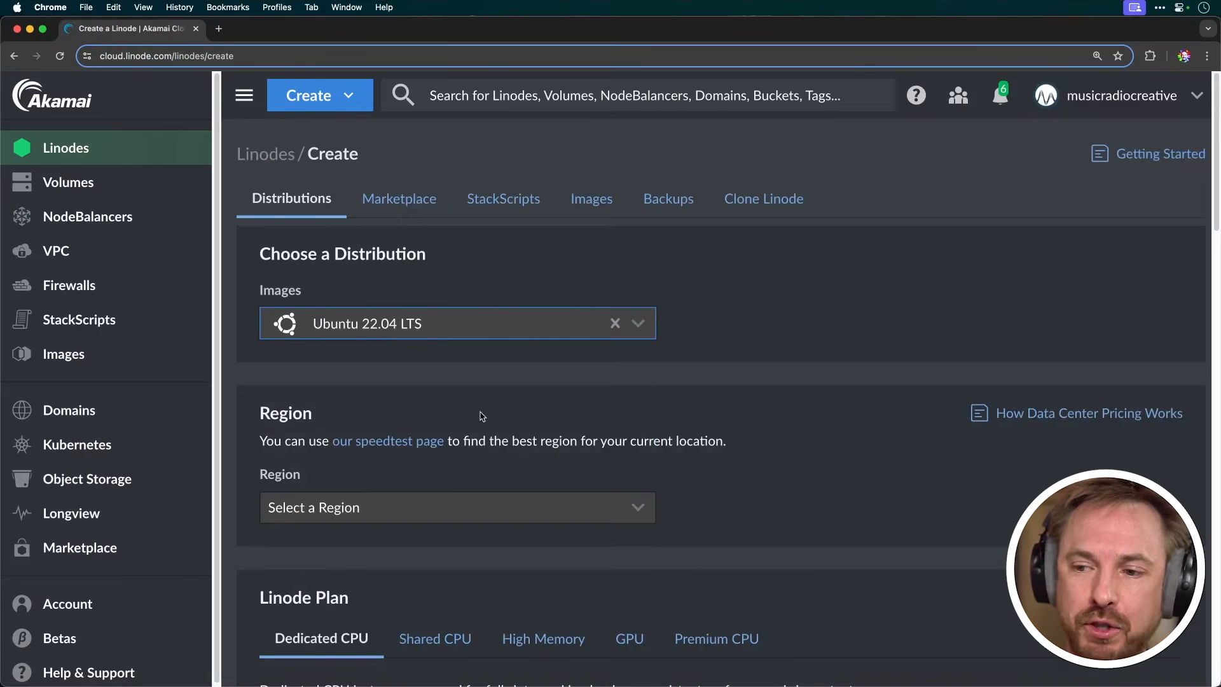
{"action": "left_click", "coordinate": [450, 510]}
{"action": "scroll", "coordinate": [431, 438], "scroll_direction": "down", "scroll_amount": 10}
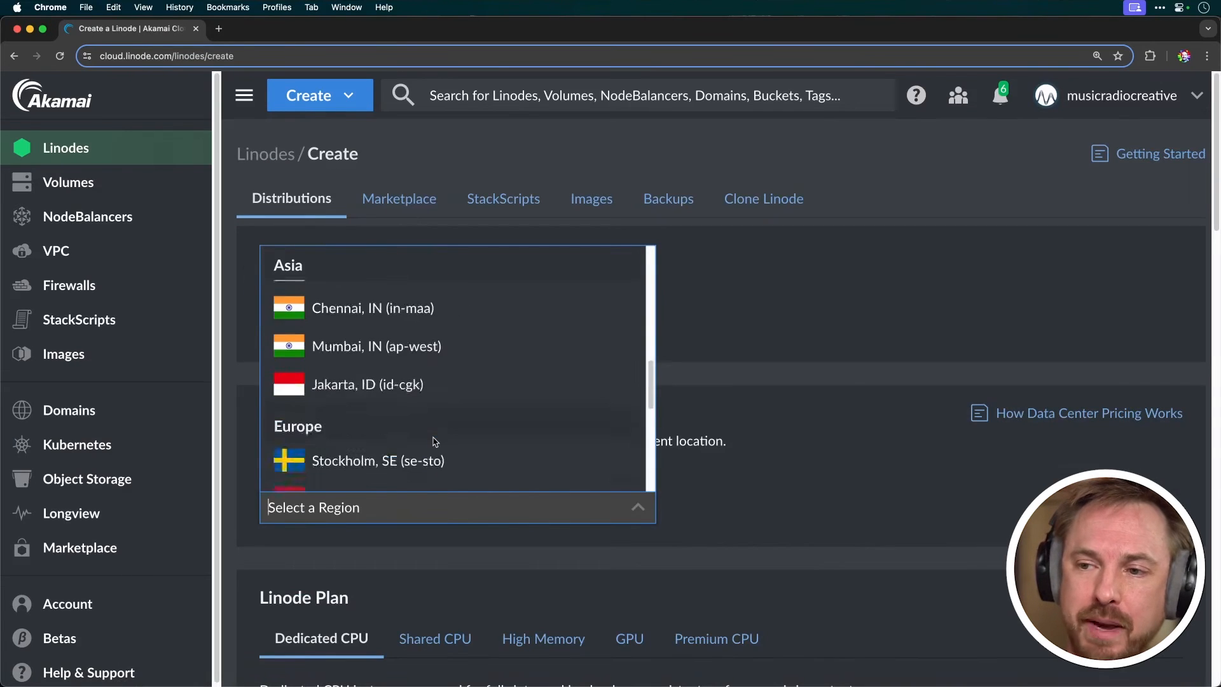
{"action": "left_click", "coordinate": [433, 442]}
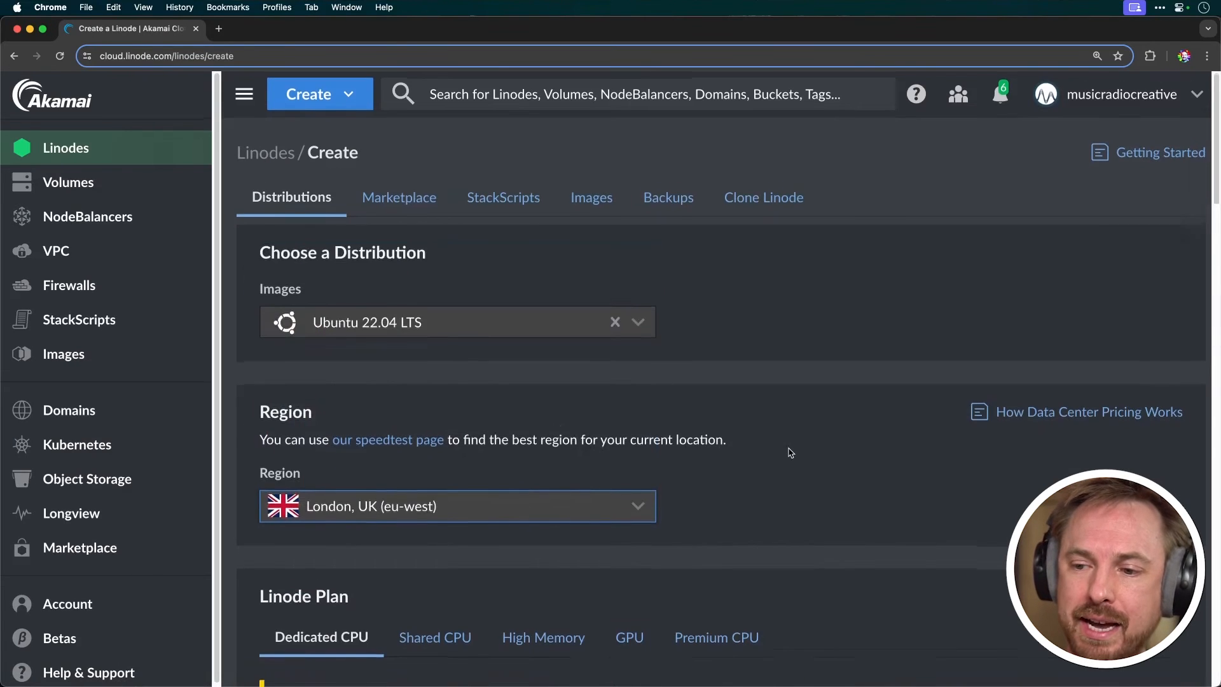
Step: Choose the Nanode 1 GB plan from the Shared CPU plans
{"action": "scroll", "coordinate": [790, 451], "scroll_direction": "down", "scroll_amount": 5}
{"action": "left_click", "coordinate": [476, 294]}
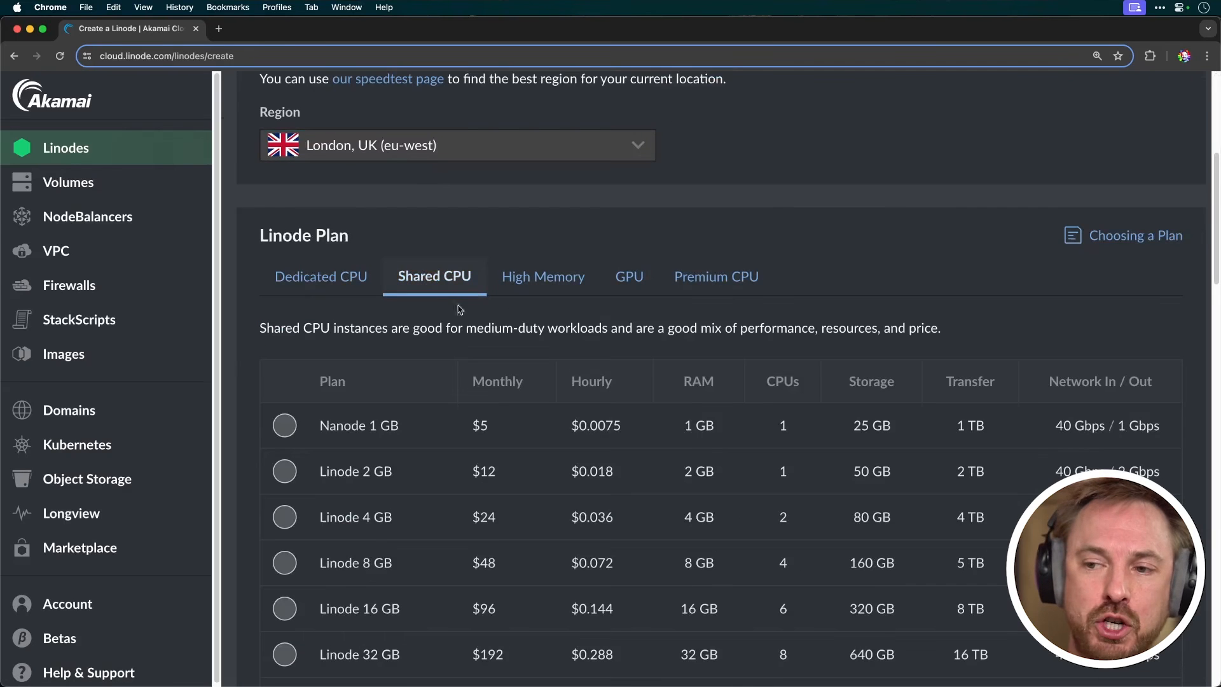
{"action": "left_click", "coordinate": [287, 430]}
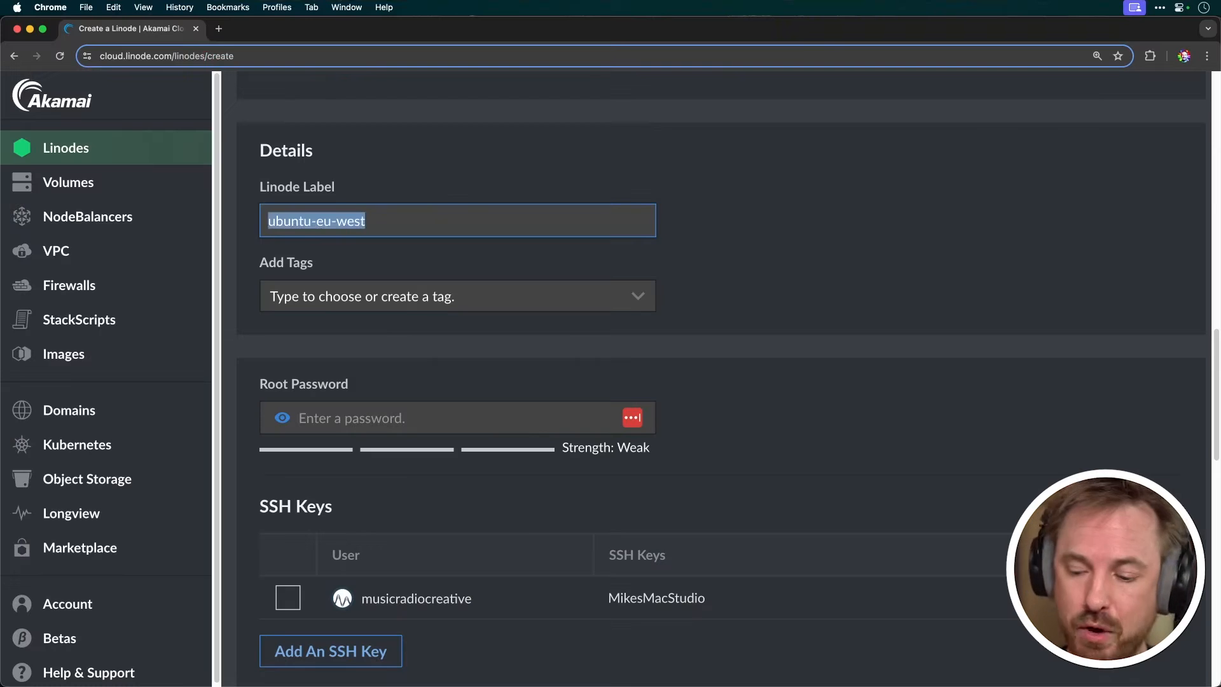
Step: Label the Linode mrc-n8n, enter the root password, and go to the remaining creation options
{"action": "type", "text": "mrc-n8n"}
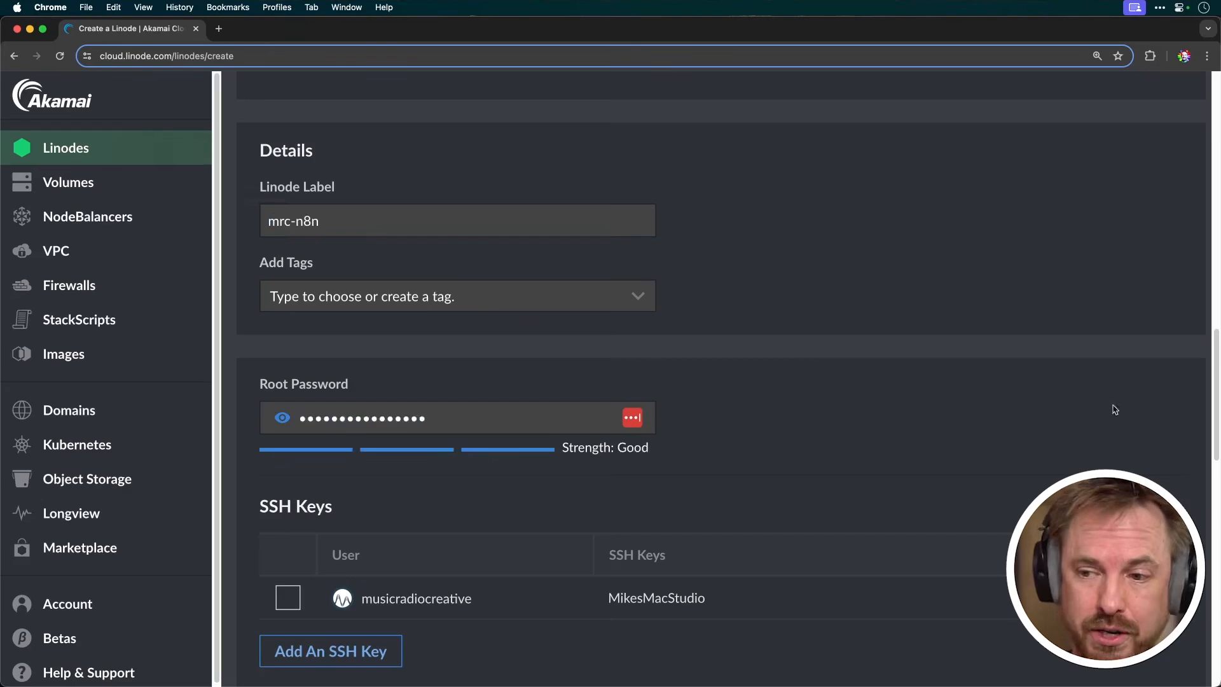
{"action": "scroll", "coordinate": [821, 368], "scroll_direction": "down", "scroll_amount": 8}
{"action": "scroll", "coordinate": [820, 368], "scroll_direction": "down", "scroll_amount": 8}
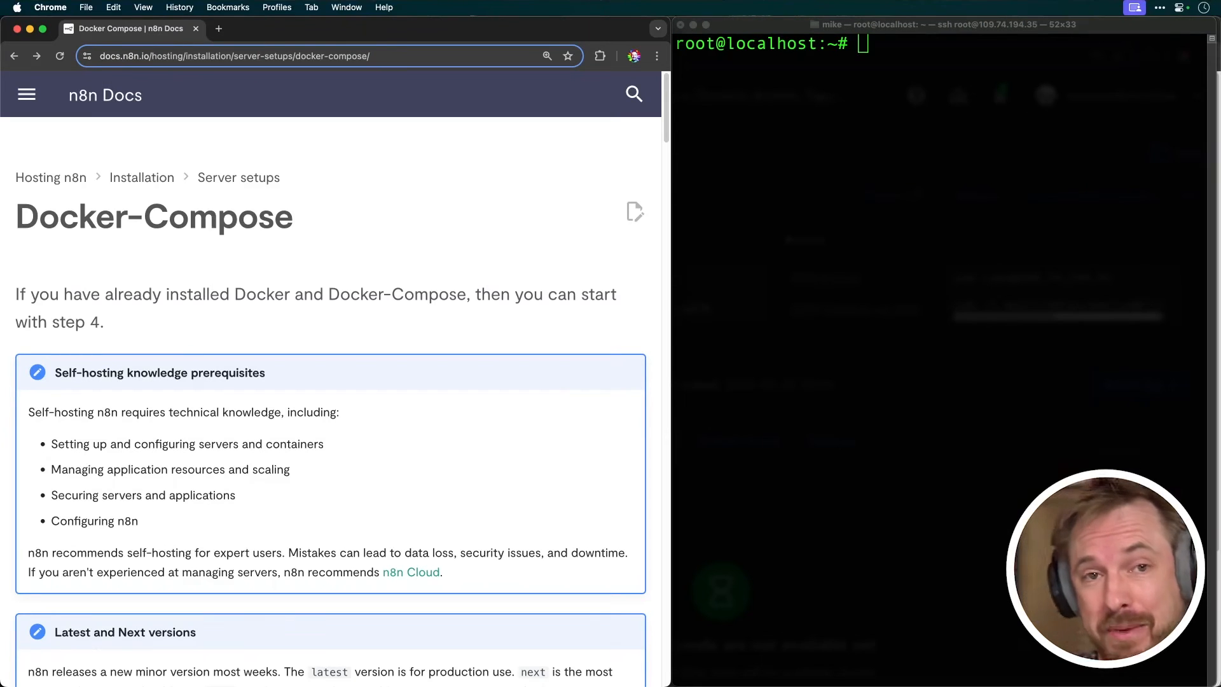
Step: Find the Install Docker section of the n8n docs, and run apt update and apt upgrade on the server in Terminal
{"action": "scroll", "coordinate": [500, 238], "scroll_direction": "down", "scroll_amount": 10}
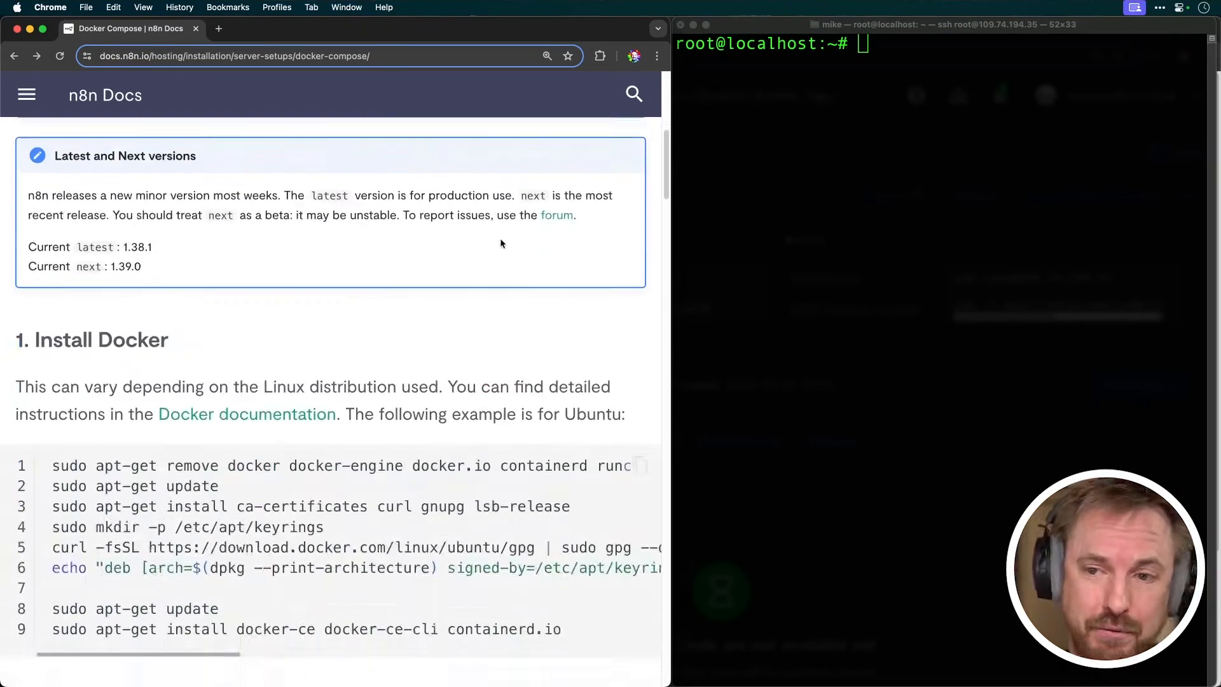
{"action": "type", "text": "apt update"}
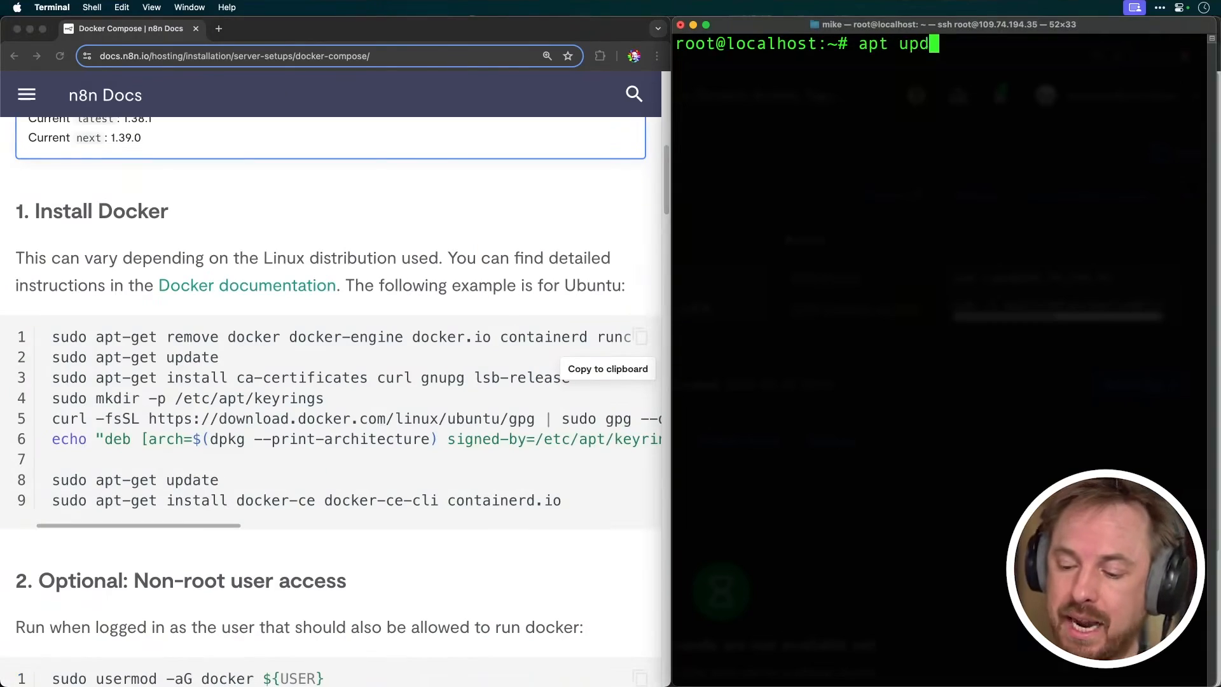
{"action": "key", "text": "Return"}
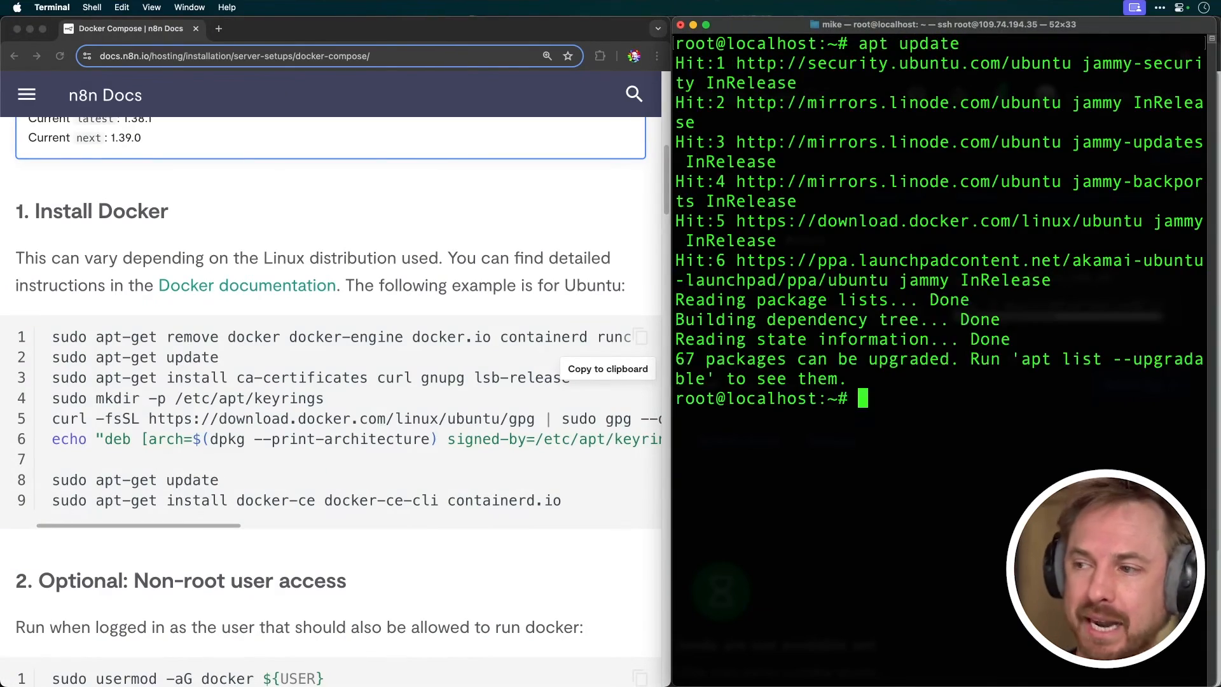
{"action": "type", "text": "apt upgrade"}
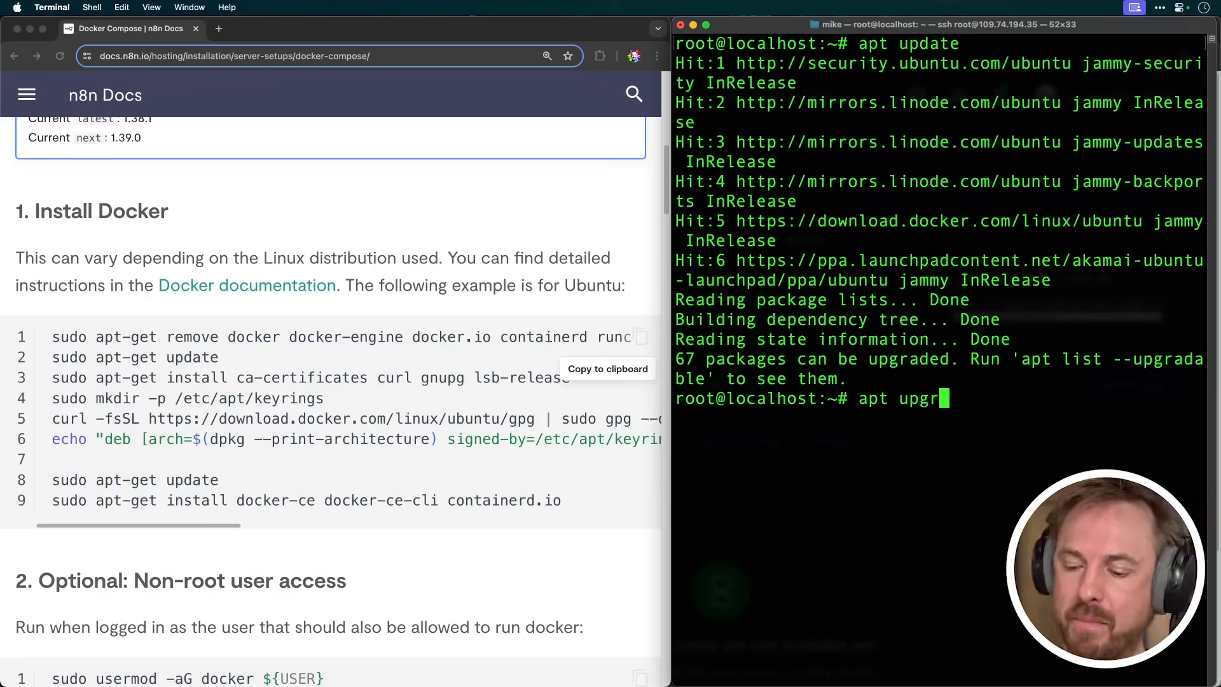
{"action": "key", "text": "Return"}
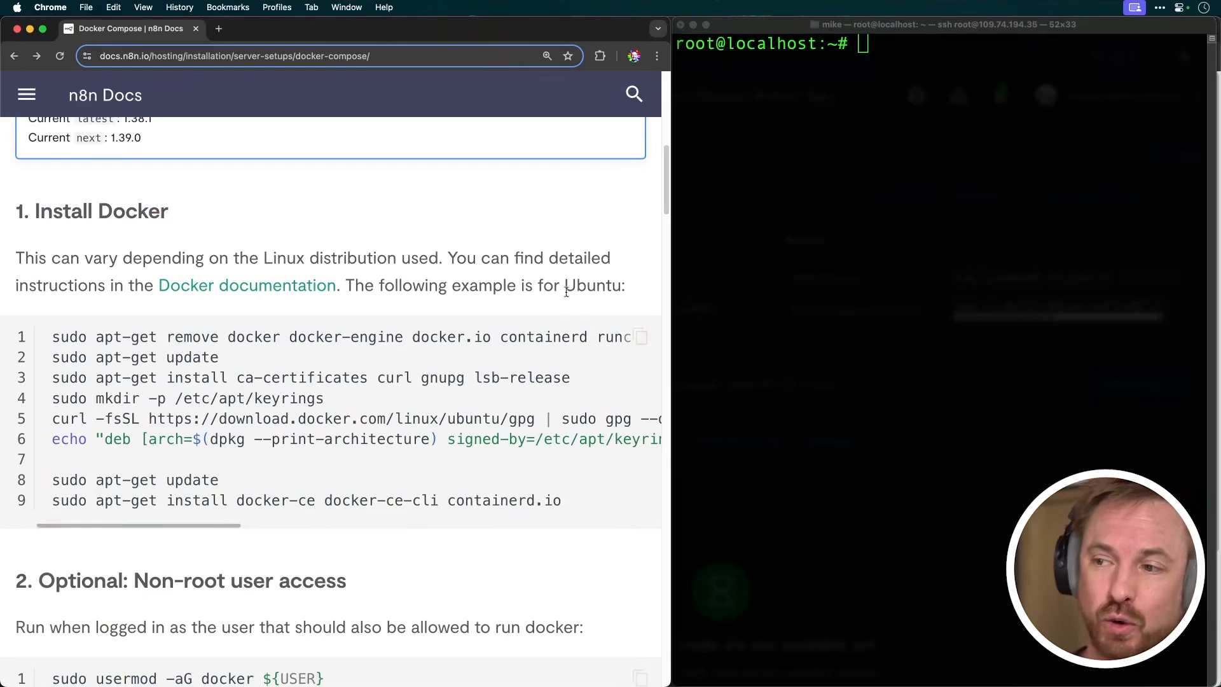
Step: Install Docker on the server with the docs' Ubuntu commands and add Docker Compose with sudo apt-get install docker-compose-plugin
{"action": "left_click", "coordinate": [641, 337]}
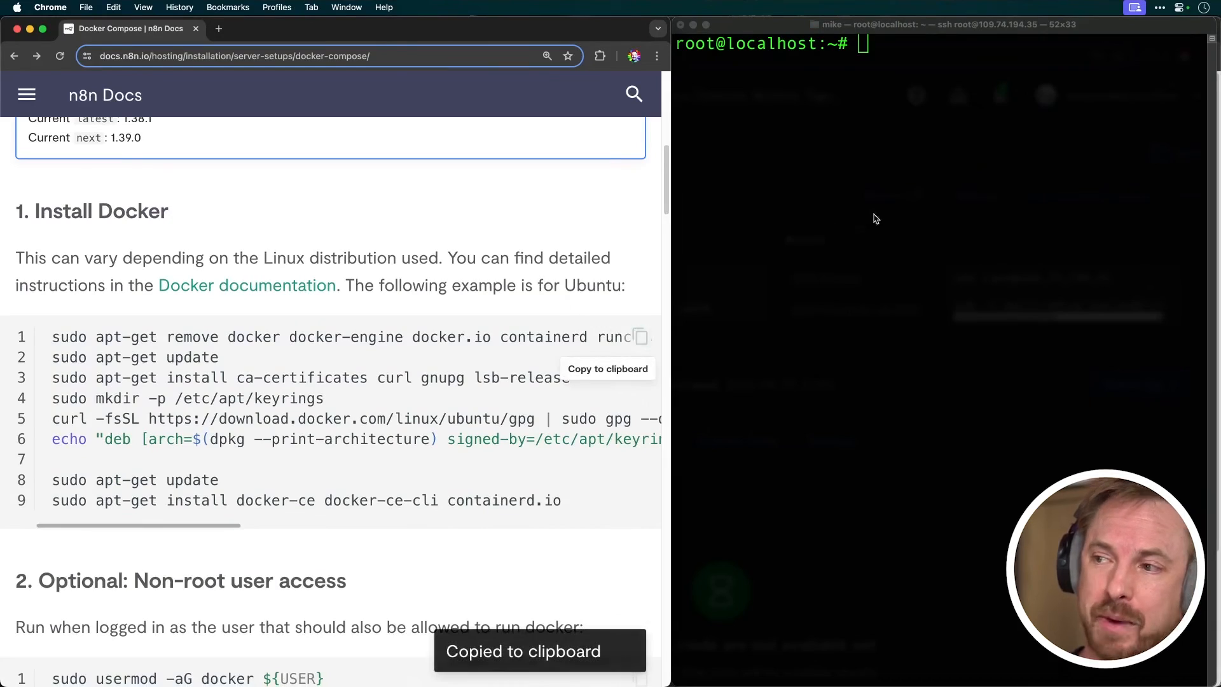
{"action": "left_click", "coordinate": [869, 213]}
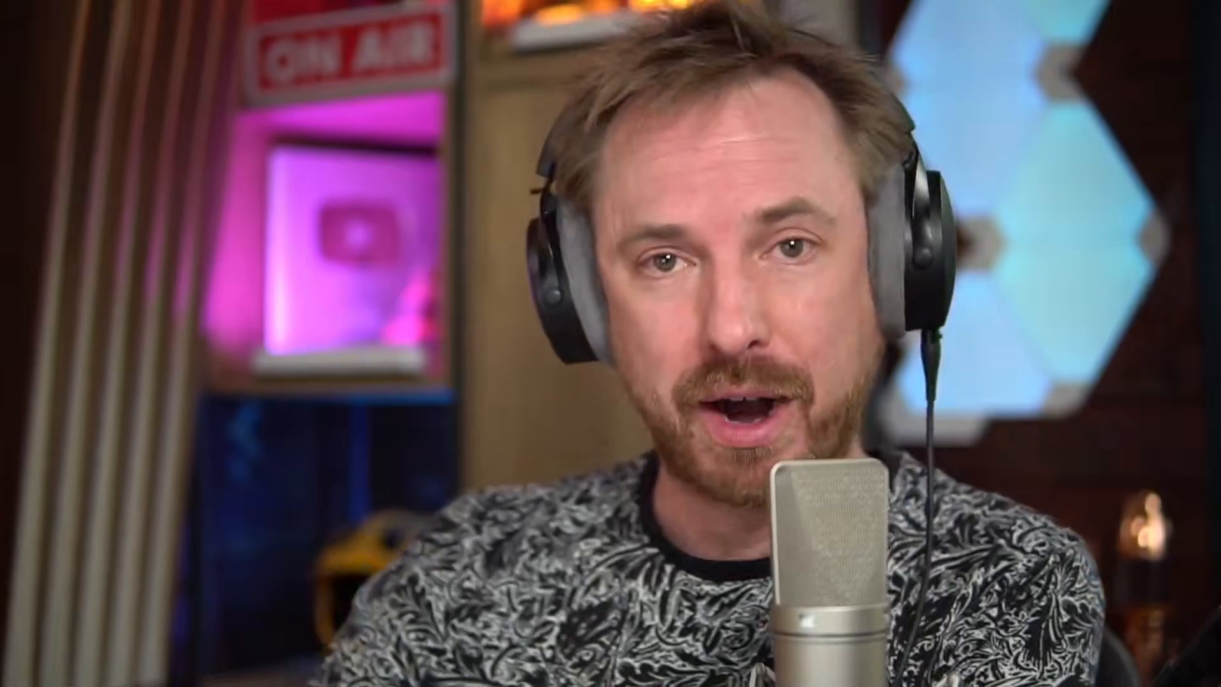
{"action": "key", "text": "y"}
{"action": "key", "text": "Return"}
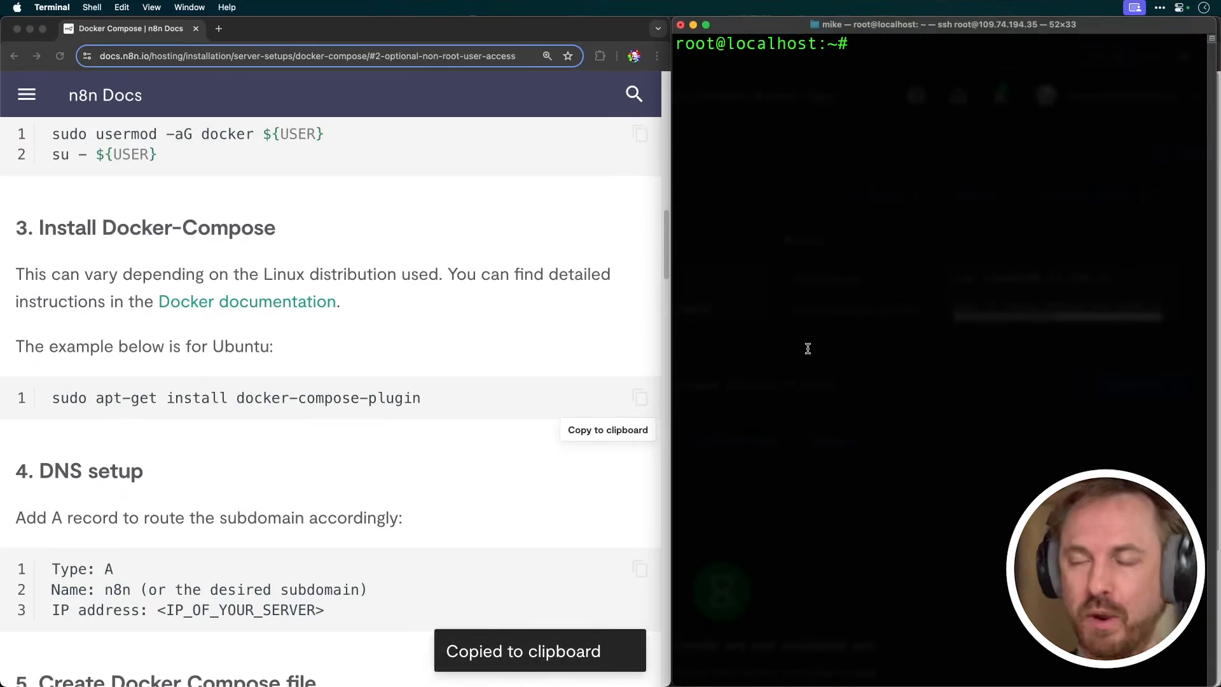
{"action": "key", "text": "super+v"}
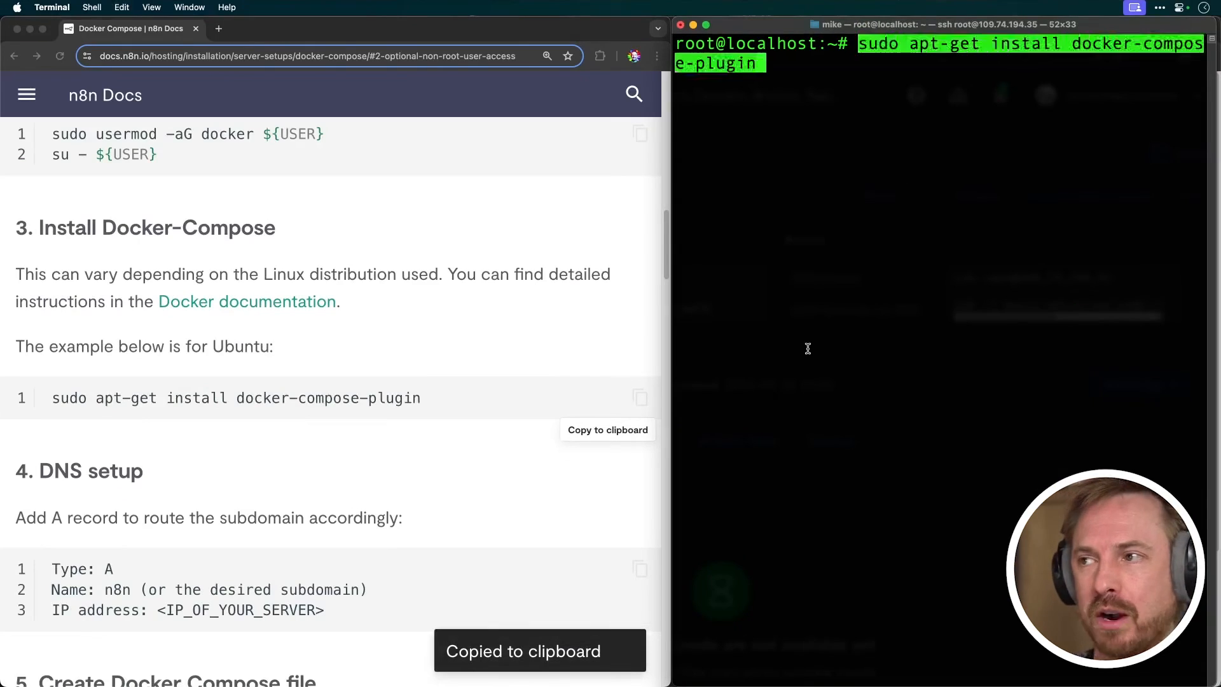
{"action": "key", "text": "Return"}
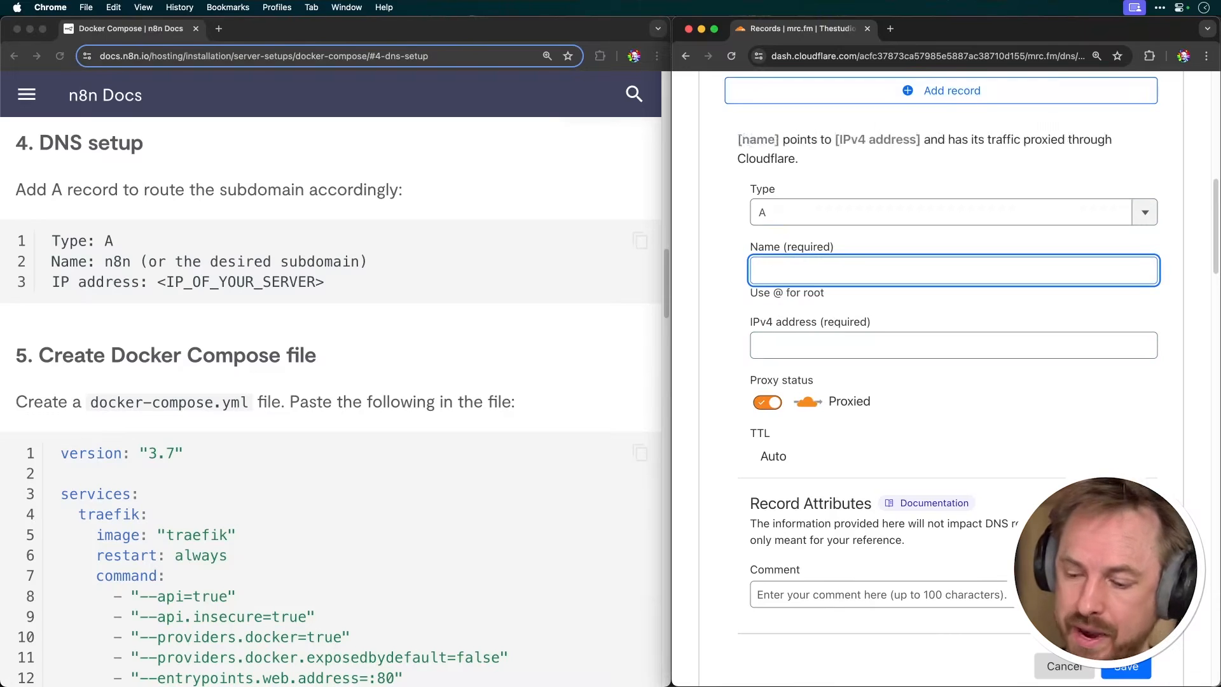
Step: In Cloudflare, fill in an A record named n8n pointing to the server's IPv4 address and switch off proxying
{"action": "type", "text": "n8n"}
{"action": "left_click", "coordinate": [776, 340]}
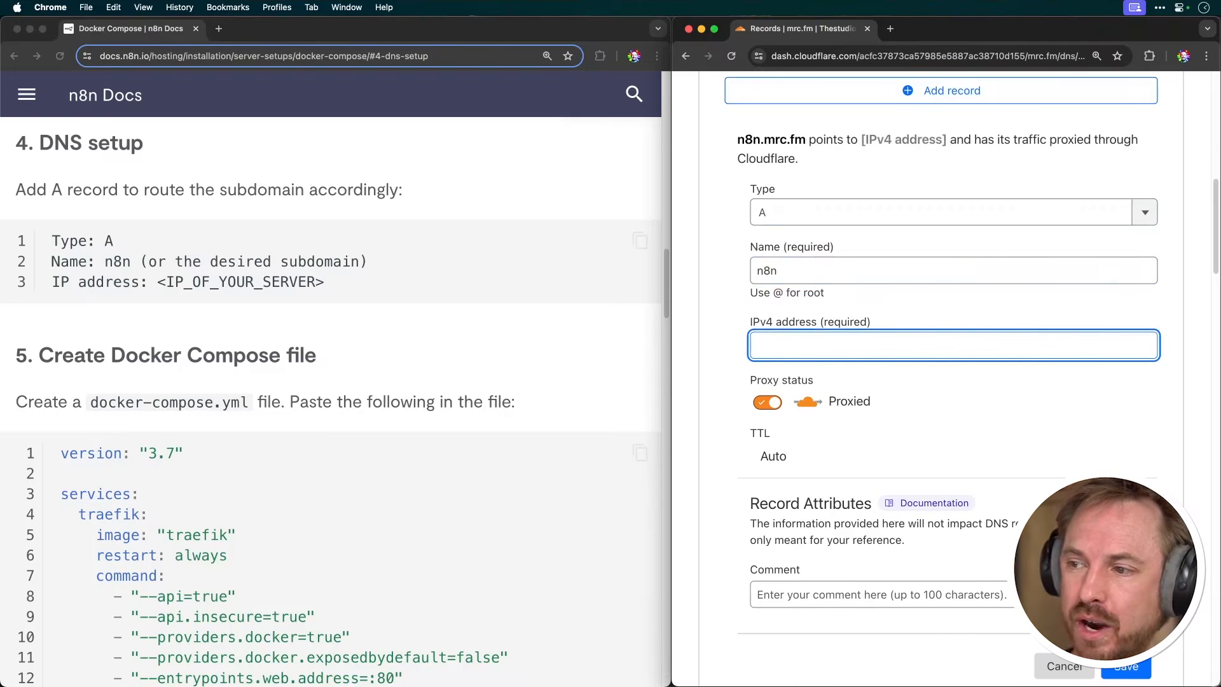
{"action": "key", "text": "super+v"}
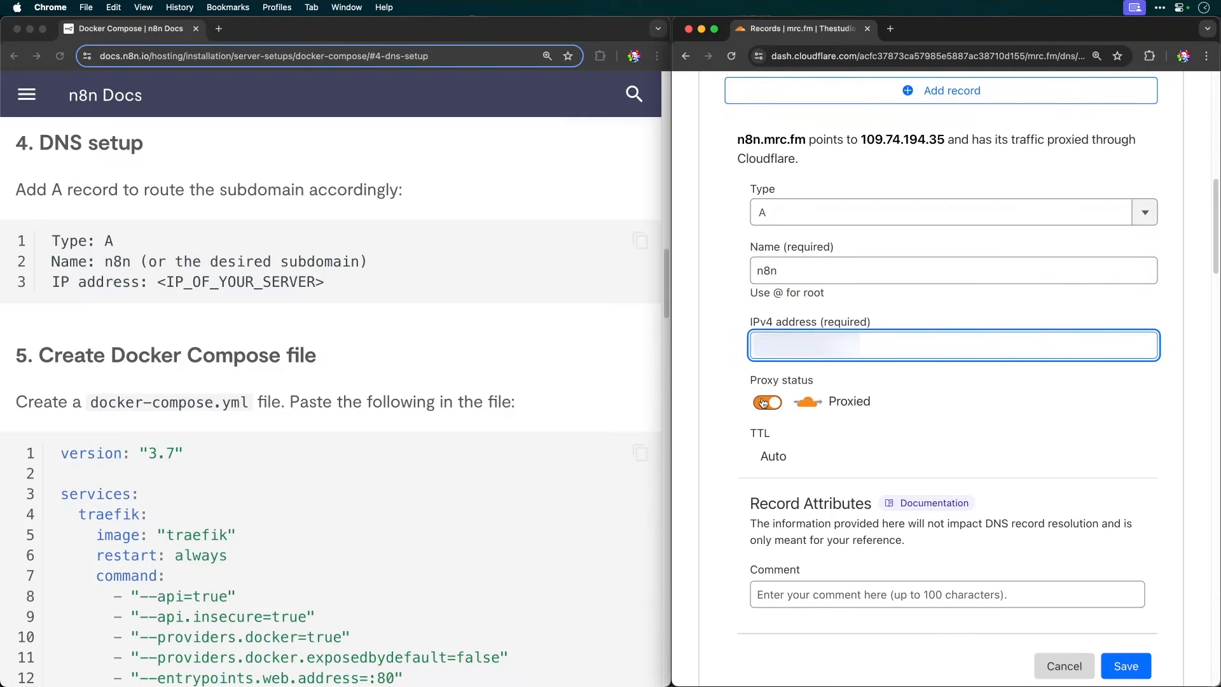
{"action": "left_click", "coordinate": [765, 403]}
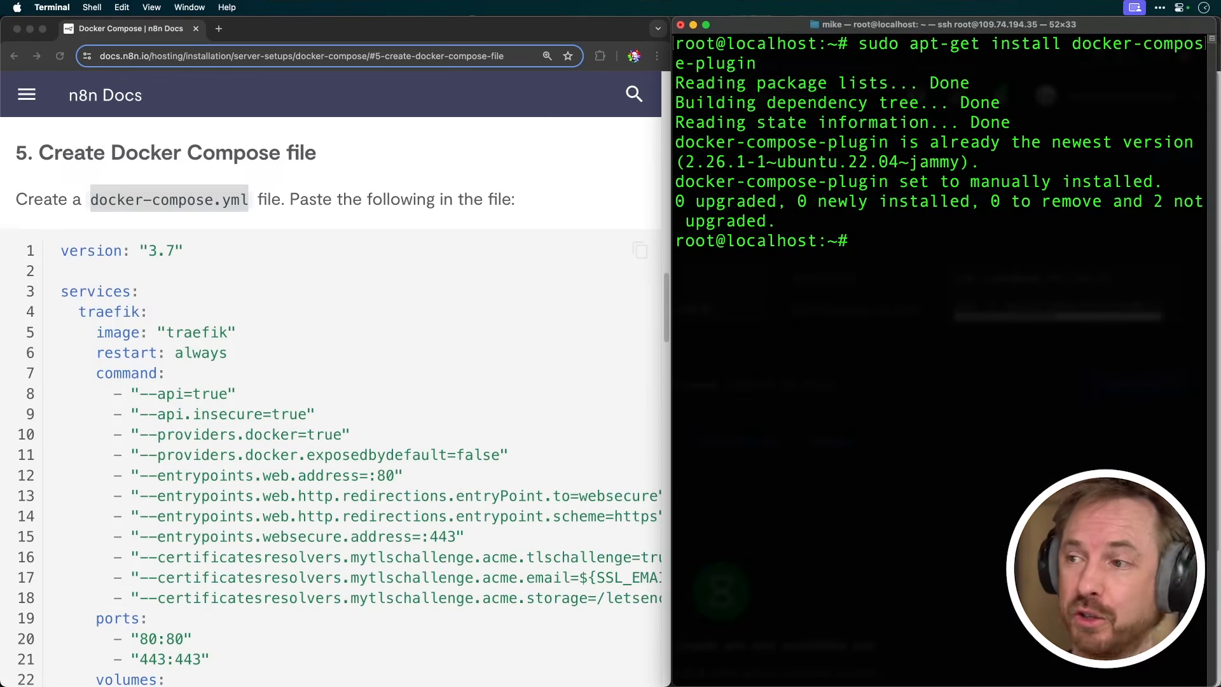
Step: In Terminal, create docker-compose.yml with nano, fill it with the Docker Compose code from the n8n docs, and save it
{"action": "type", "text": "nano"}
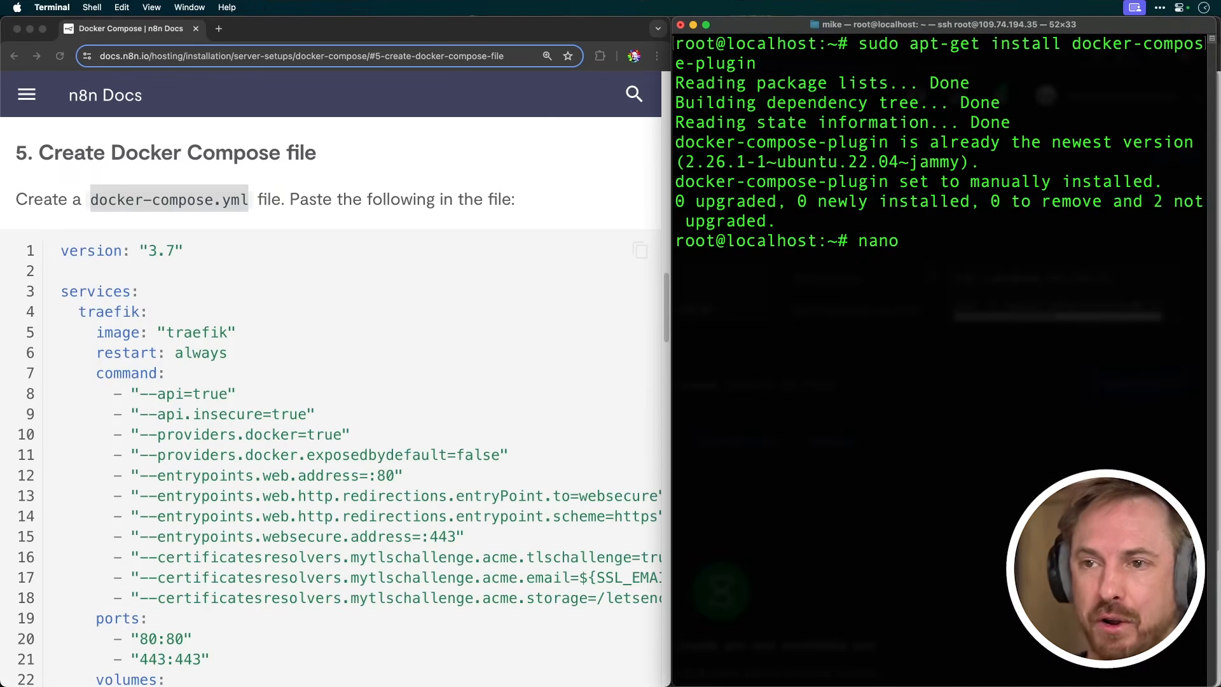
{"action": "key", "text": "super+v"}
{"action": "key", "text": "Return"}
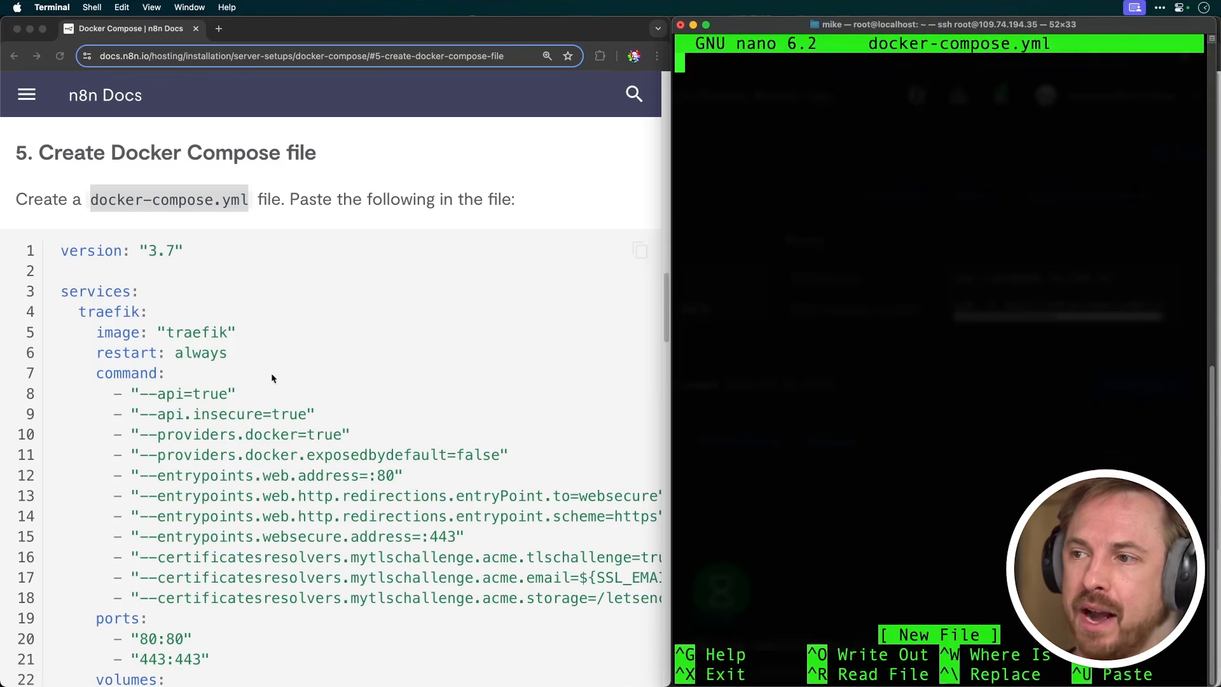
{"action": "left_click", "coordinate": [631, 252]}
{"action": "left_click", "coordinate": [638, 251]}
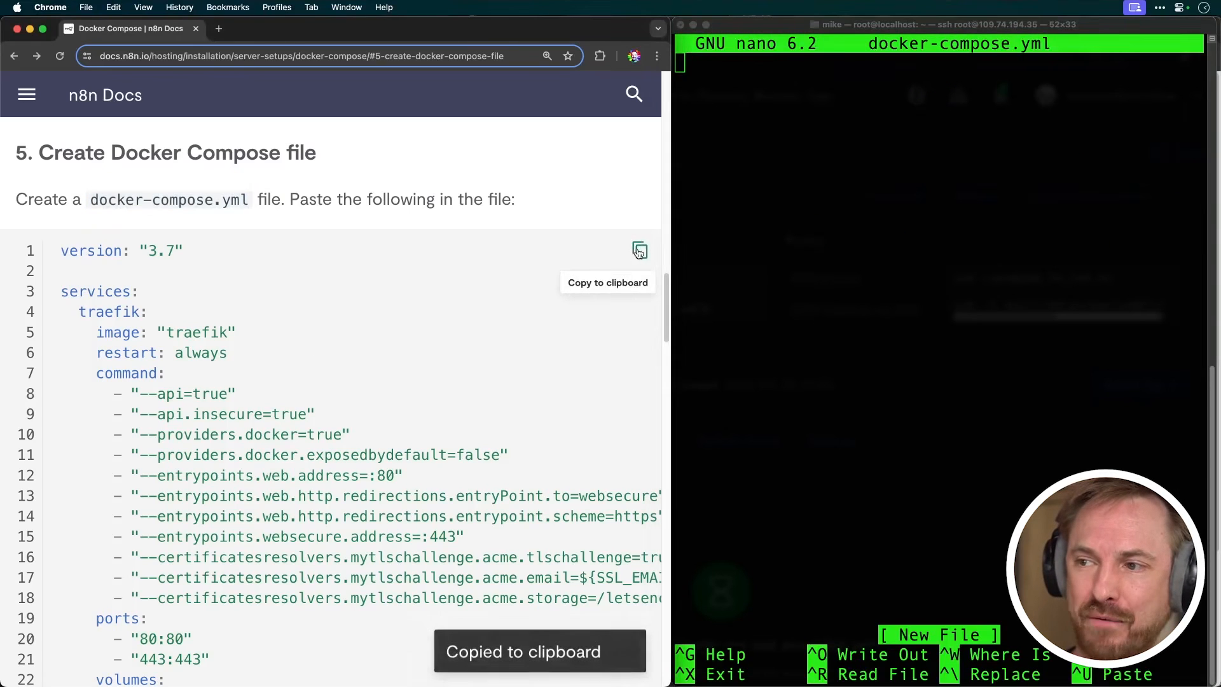
{"action": "left_click", "coordinate": [801, 168]}
{"action": "key", "text": "super+v"}
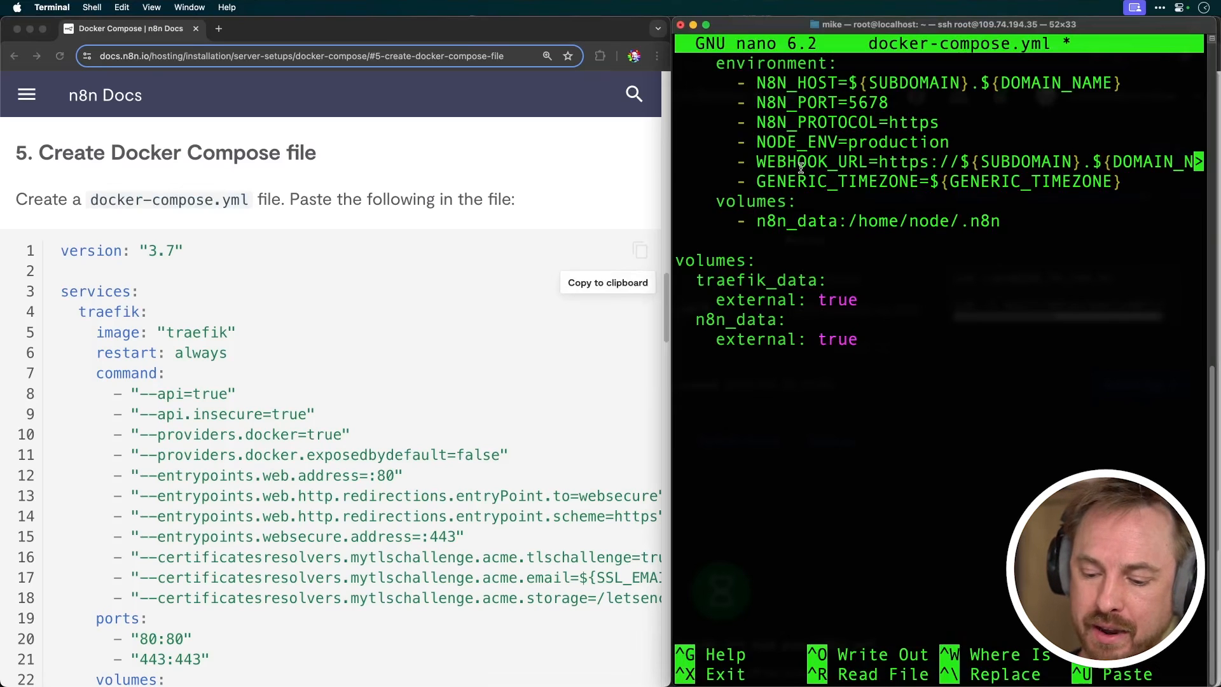
{"action": "key", "text": "ctrl+x"}
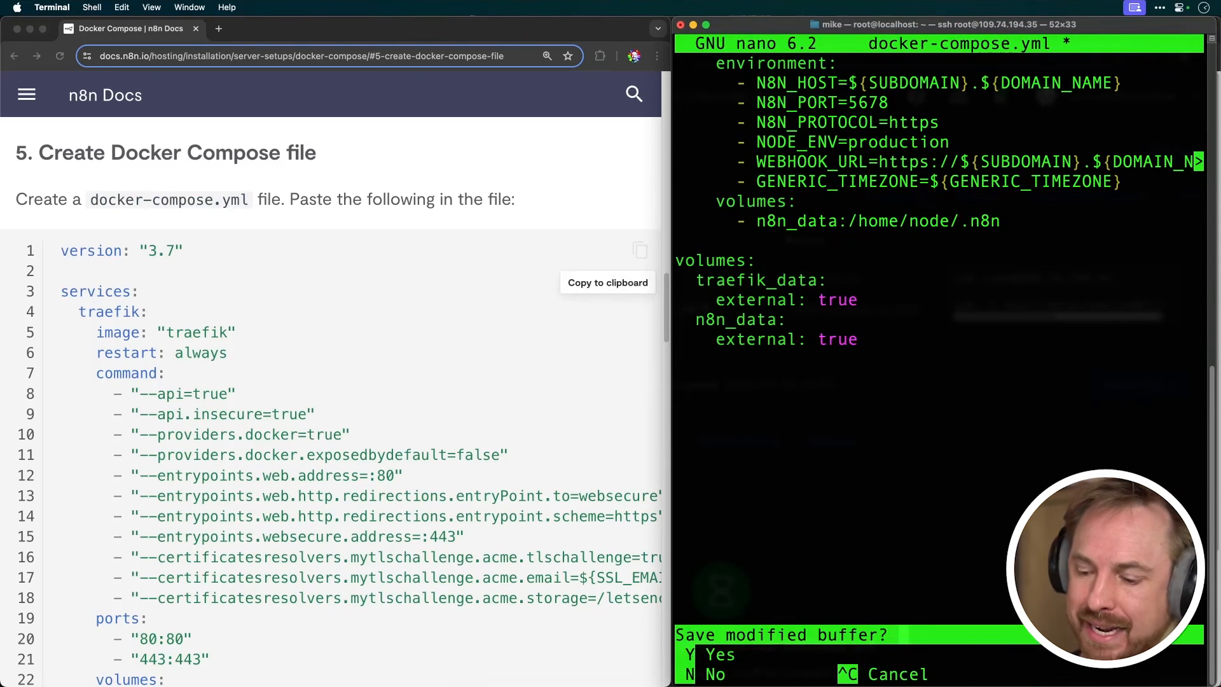
{"action": "key", "text": "y"}
{"action": "key", "text": "Return"}
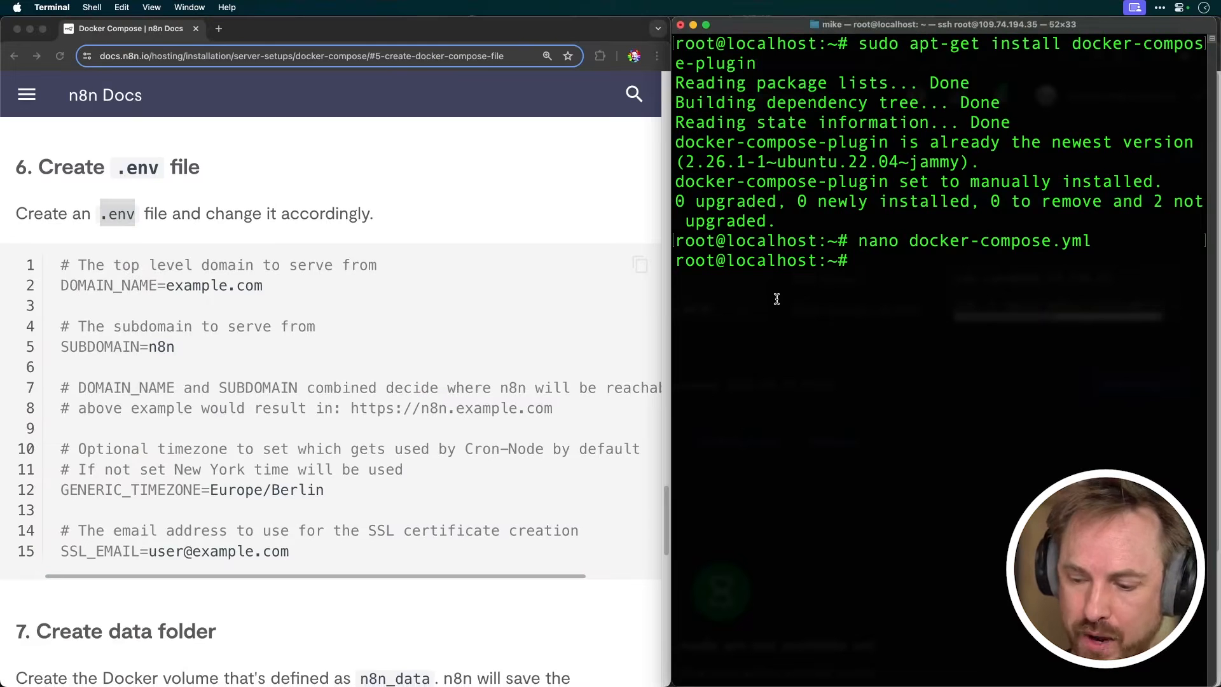
Step: Create a .env file with nano for the example environment settings from the docs
{"action": "type", "text": "nano "}
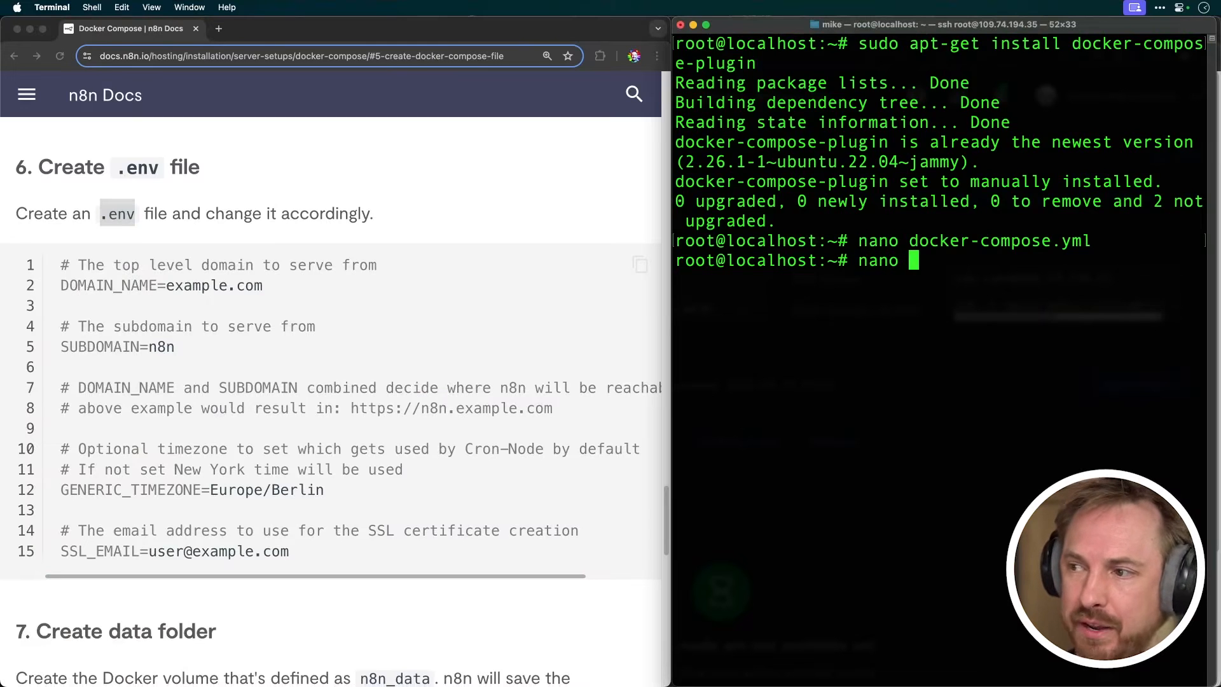
{"action": "type", "text": ".env"}
{"action": "key", "text": "Return"}
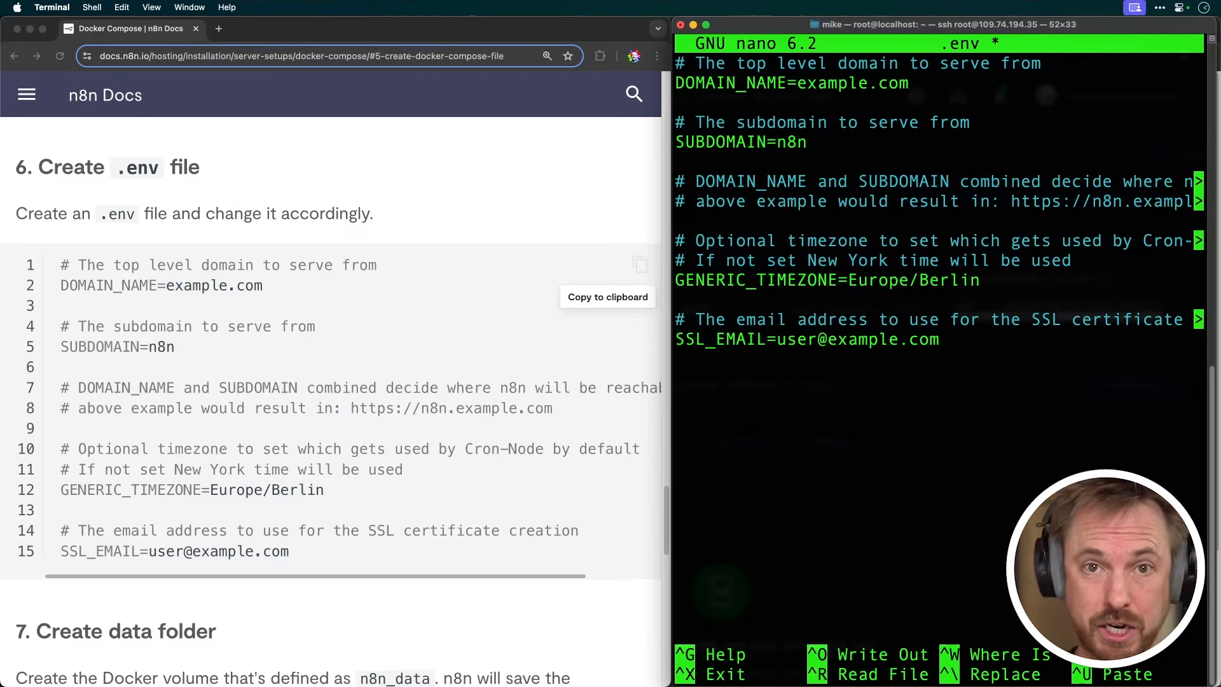
Step: Set DOMAIN_NAME to mrc.fm in the .env file
{"action": "key", "text": "BackSpace"}
{"action": "key", "text": "BackSpace"}
{"action": "key", "text": "BackSpace"}
{"action": "key", "text": "BackSpace"}
{"action": "key", "text": "BackSpace"}
{"action": "key", "text": "BackSpace"}
{"action": "key", "text": "BackSpace"}
{"action": "key", "text": "BackSpace"}
{"action": "key", "text": "BackSpace"}
{"action": "key", "text": "BackSpace"}
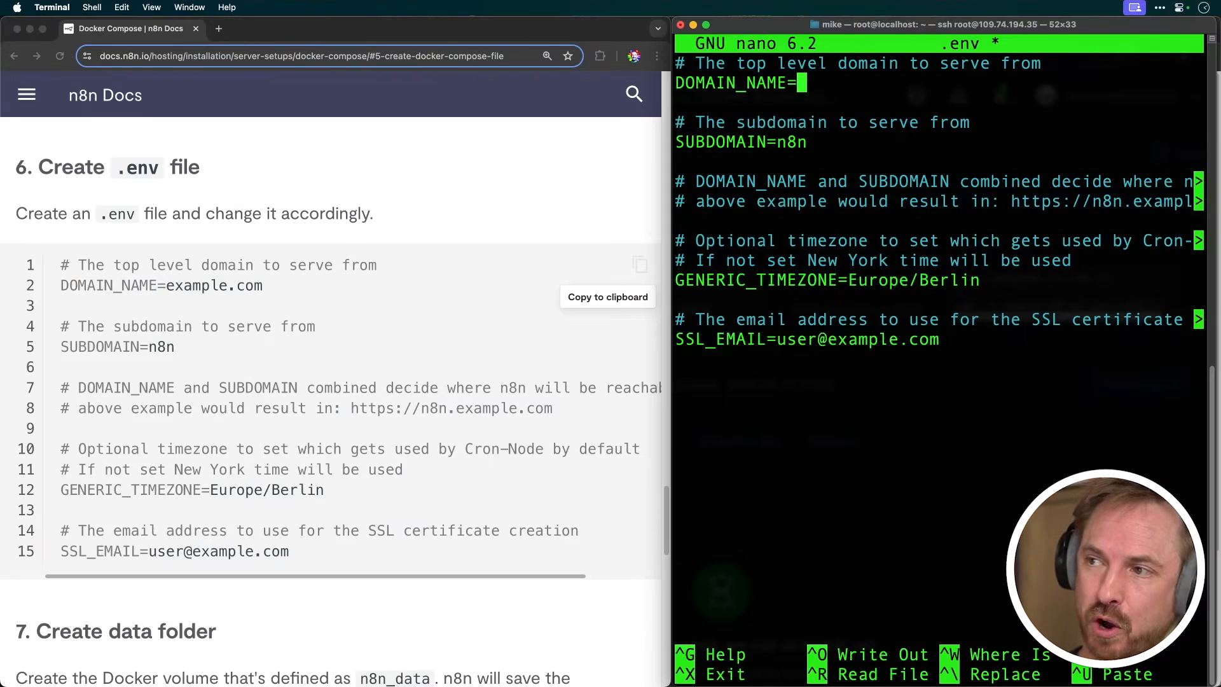
{"action": "type", "text": "mrc.fm"}
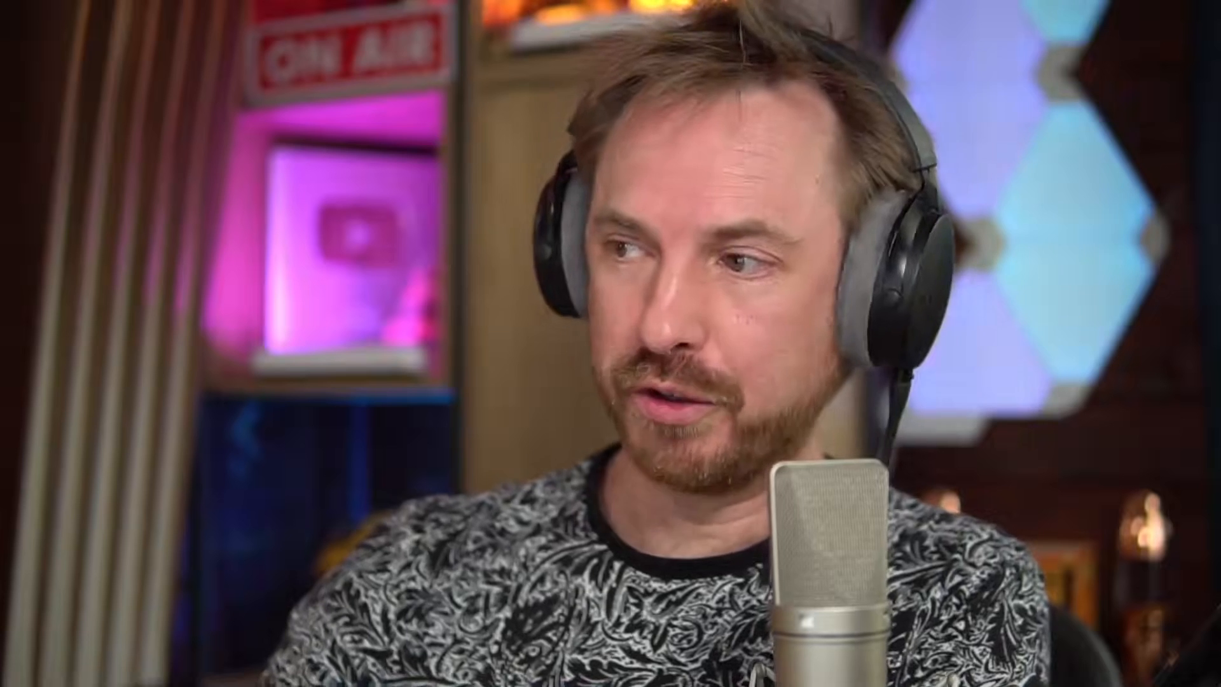
Step: Set GENERIC_TIMEZONE to Europe/London in the .env file and go to the SSL_EMAIL line
{"action": "key", "text": "BackSpace"}
{"action": "key", "text": "BackSpace"}
{"action": "key", "text": "BackSpace"}
{"action": "key", "text": "BackSpace"}
{"action": "key", "text": "BackSpace"}
{"action": "key", "text": "BackSpace"}
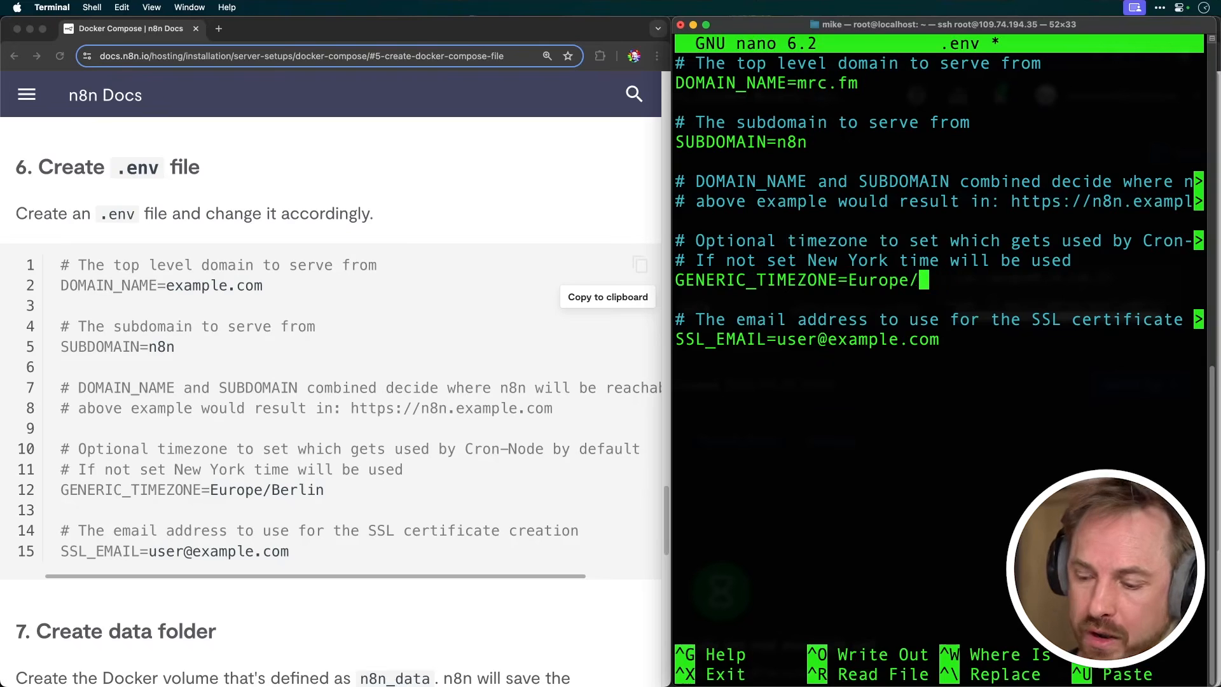
{"action": "type", "text": "London"}
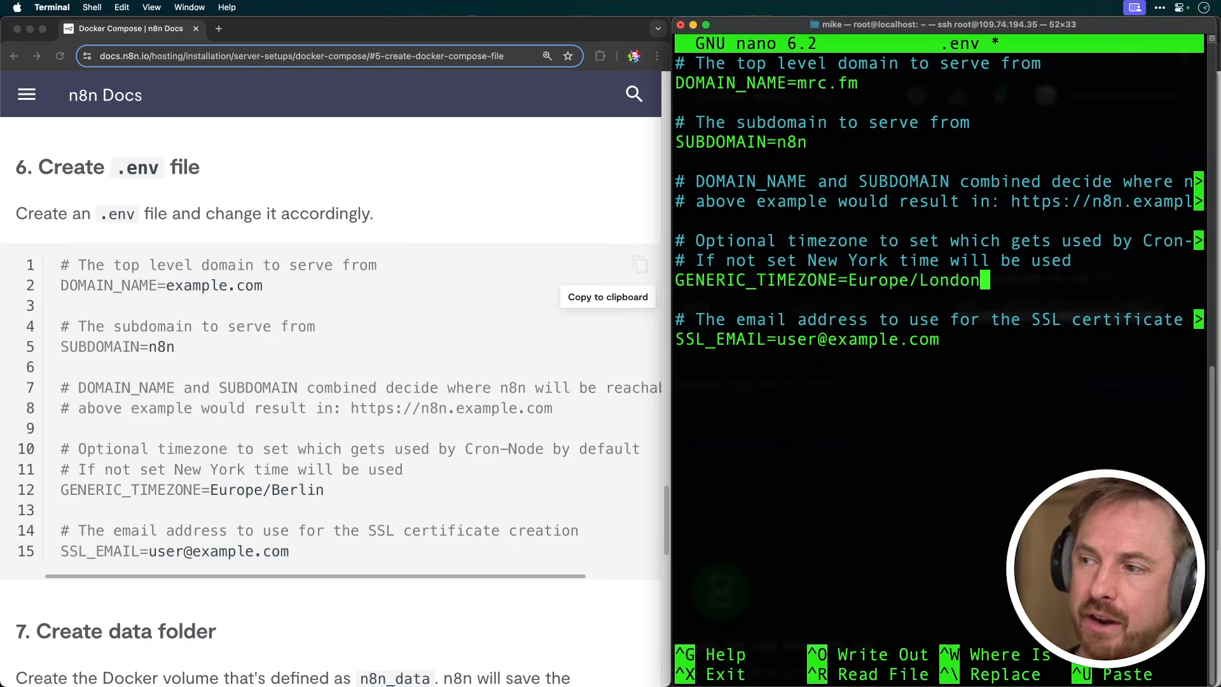
{"action": "key", "text": "Down"}
{"action": "key", "text": "Down"}
{"action": "key", "text": "Down"}
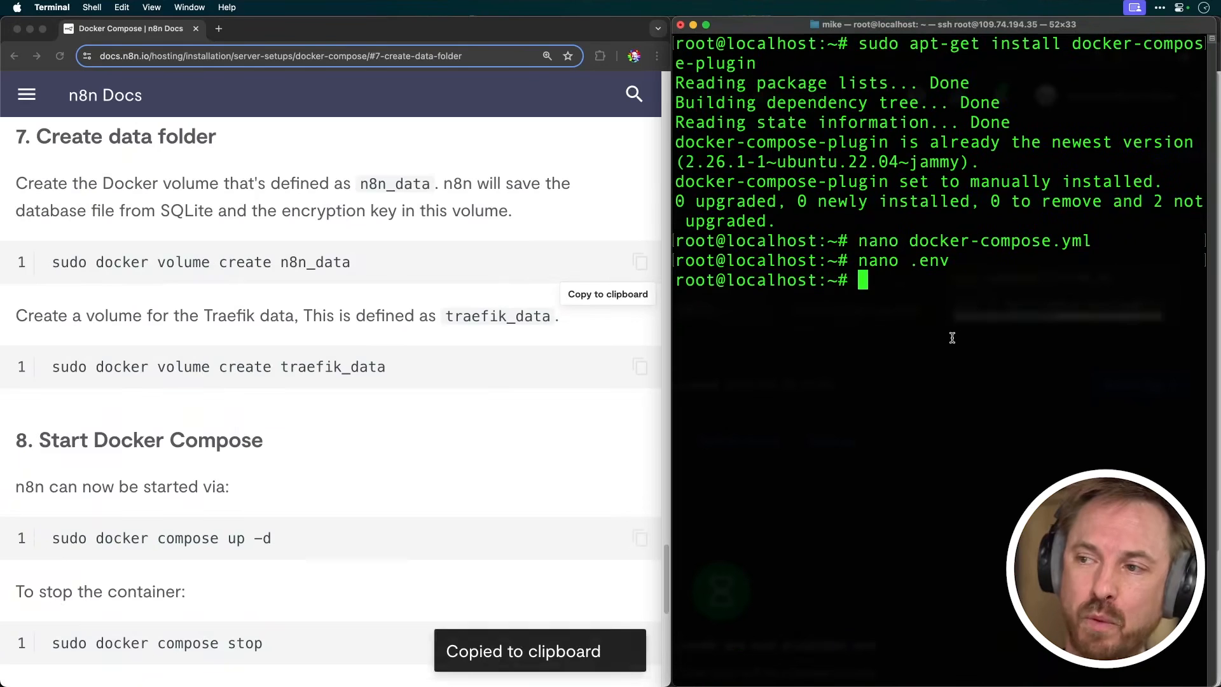
Step: Create the n8n data volume with sudo docker volume create n8n_data
{"action": "key", "text": "super+v"}
{"action": "key", "text": "Return"}
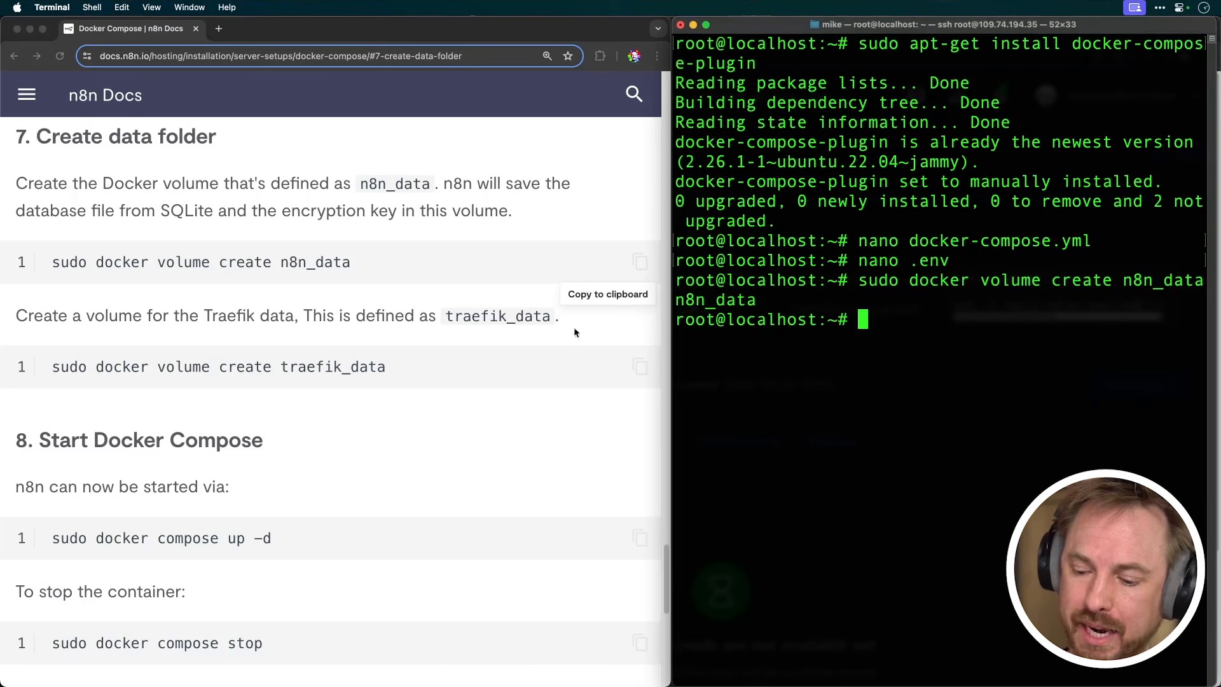
Step: Create the Traefik data volume with sudo docker volume create traefik_data
{"action": "left_click", "coordinate": [641, 367]}
{"action": "left_click", "coordinate": [940, 361]}
{"action": "key", "text": "super+v"}
{"action": "key", "text": "Return"}
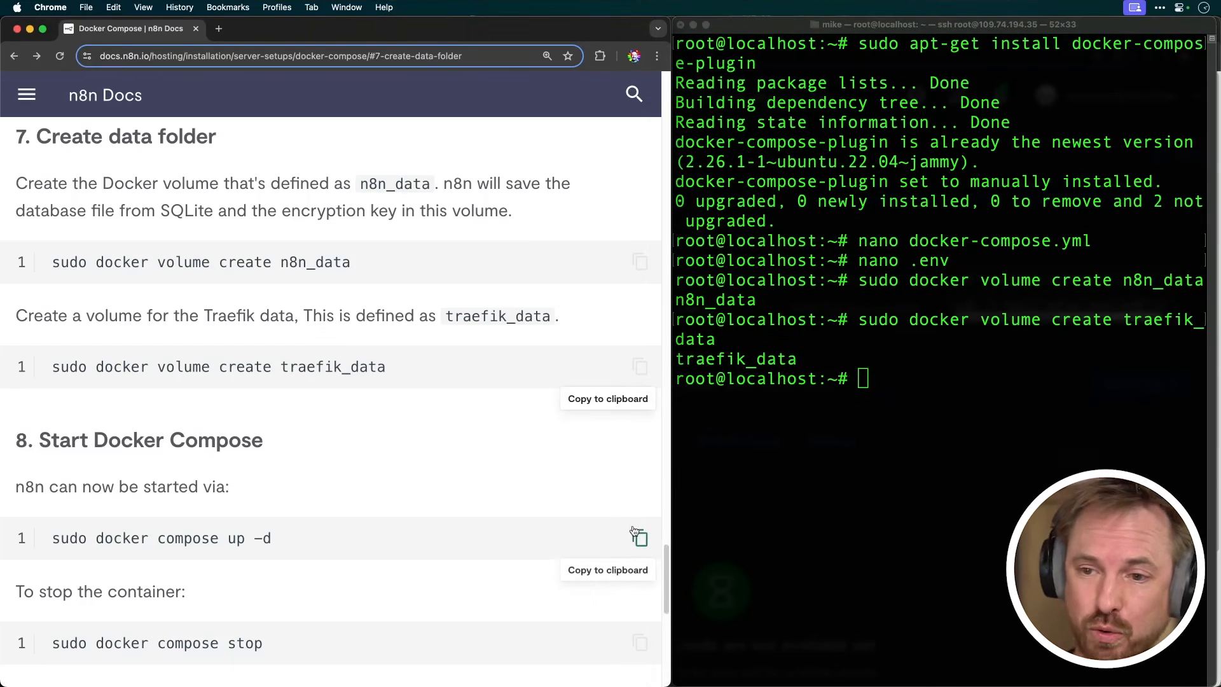
Step: Start the n8n containers with sudo docker compose up -d, using the command from the docs
{"action": "left_click", "coordinate": [638, 538]}
{"action": "left_click", "coordinate": [892, 388]}
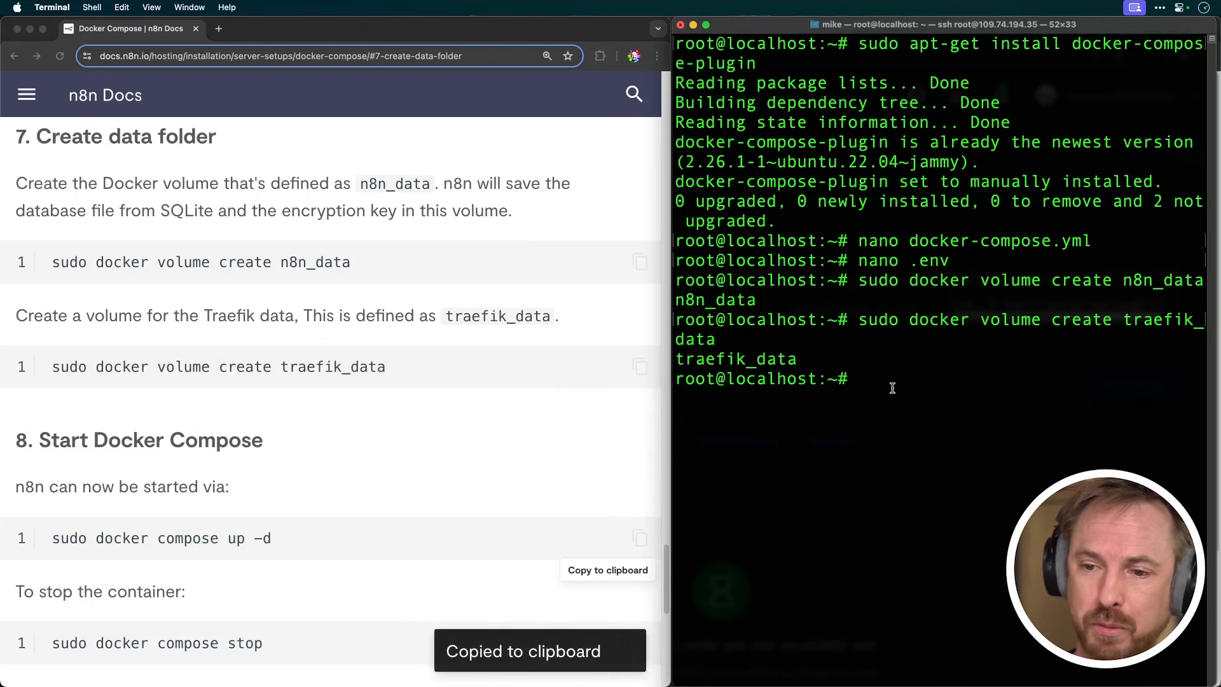
{"action": "key", "text": "super+v"}
{"action": "key", "text": "Return"}
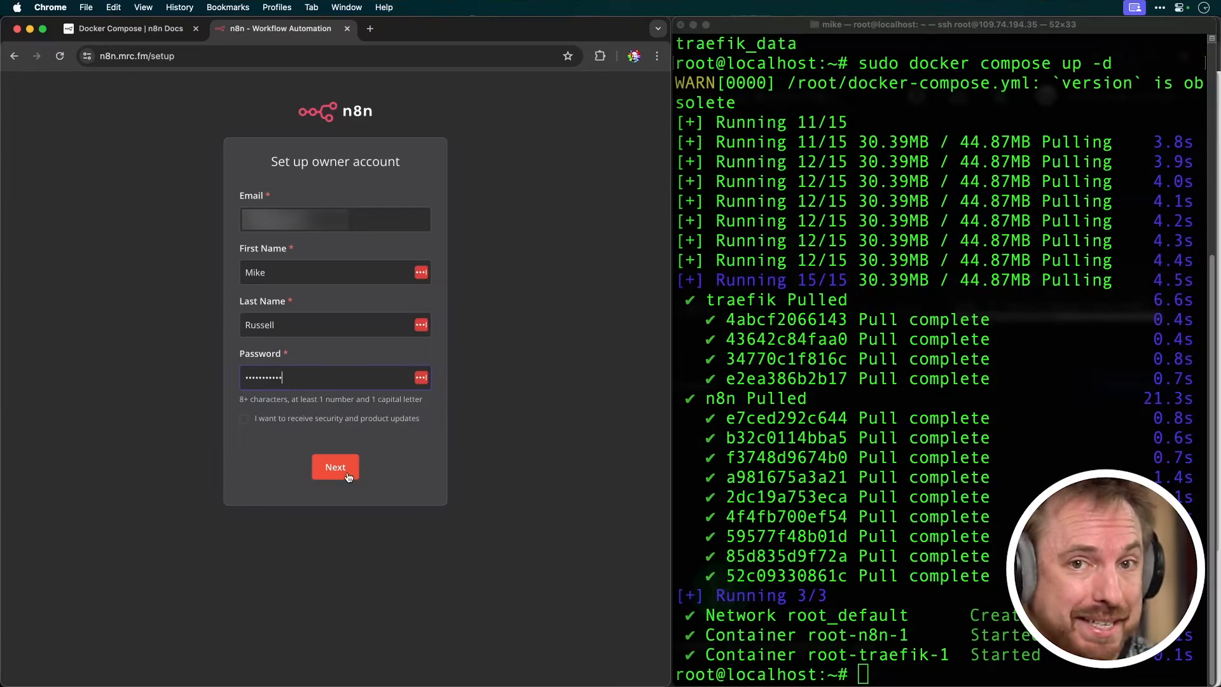
Step: Submit the completed owner account form on the n8n.mrc.fm setup page
{"action": "left_click", "coordinate": [348, 477]}
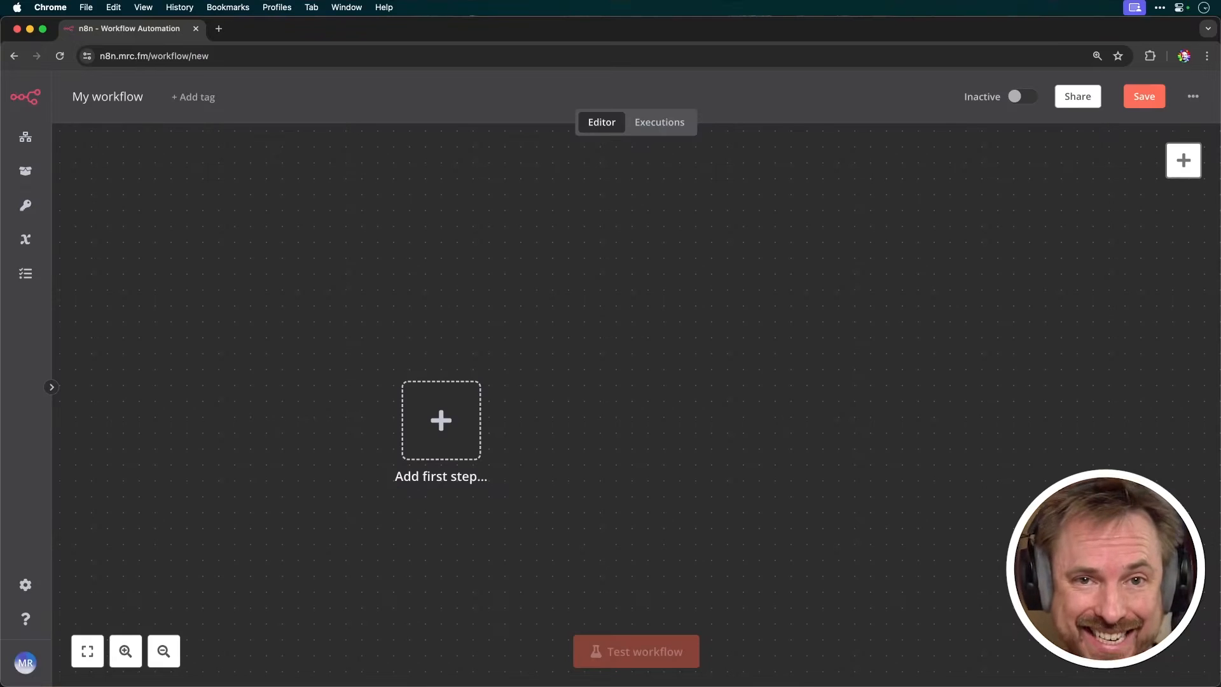
Step: Rename the new workflow to "Post new YouTube Videos to X"
{"action": "left_click", "coordinate": [107, 96]}
{"action": "type", "text": "Pos"}
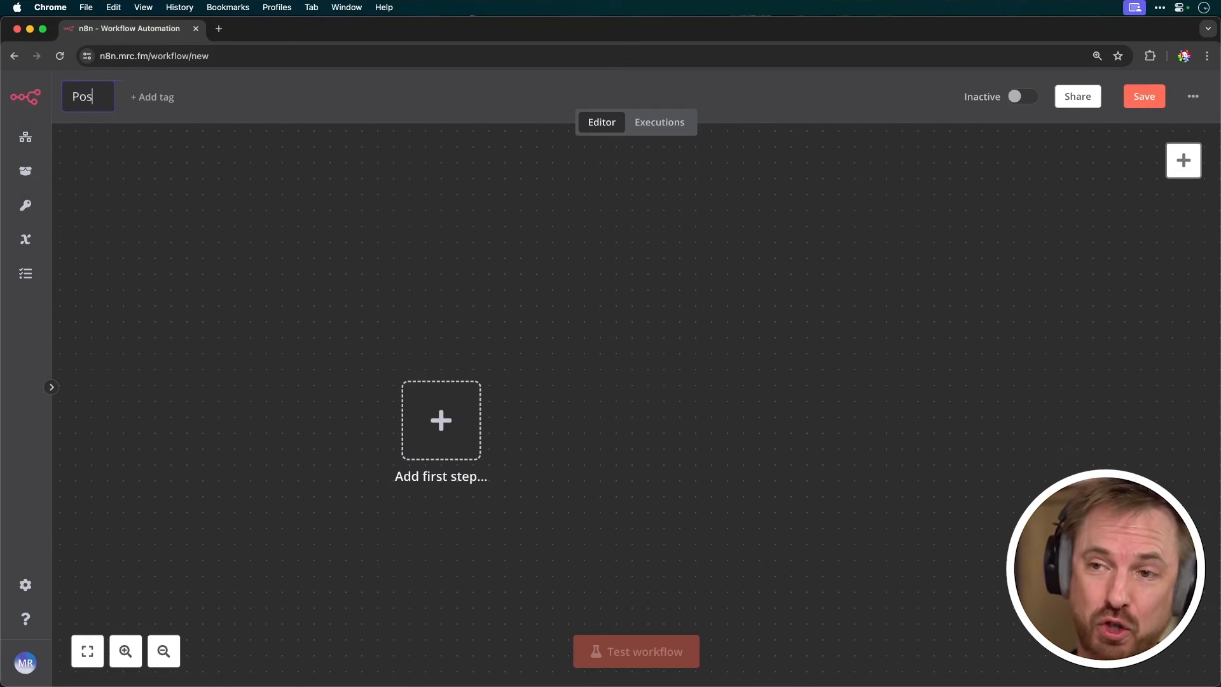
{"action": "type", "text": "t new YouTube Videos to X"}
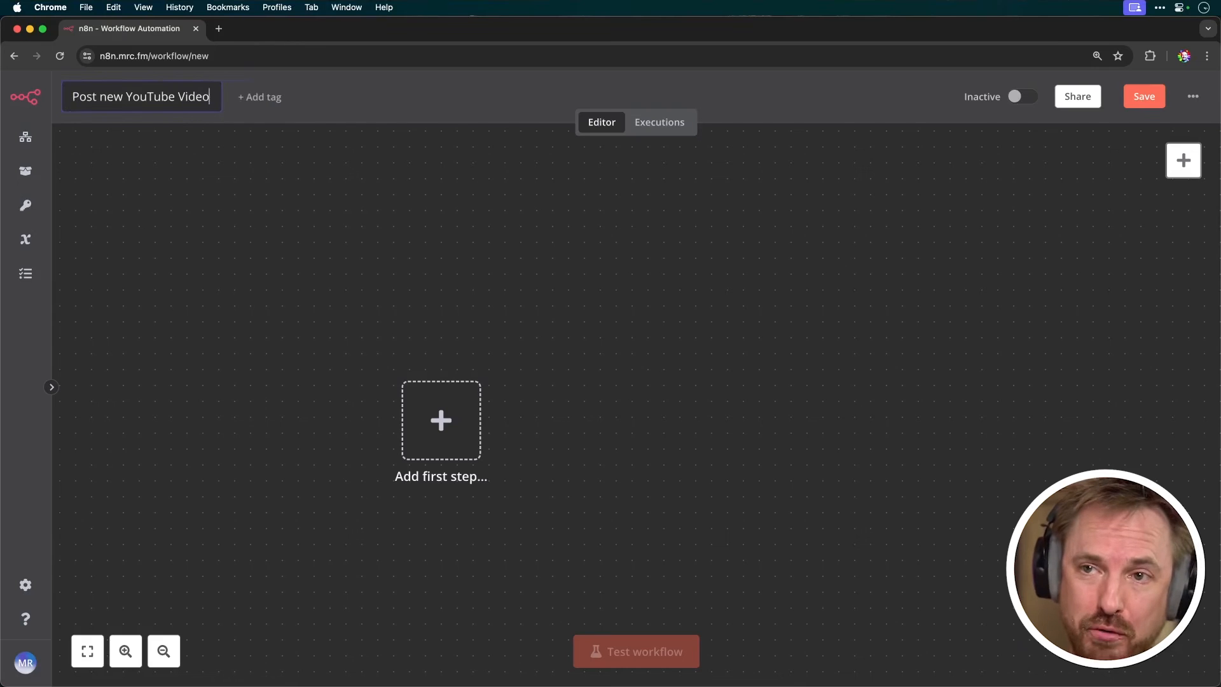
{"action": "key", "text": "Return"}
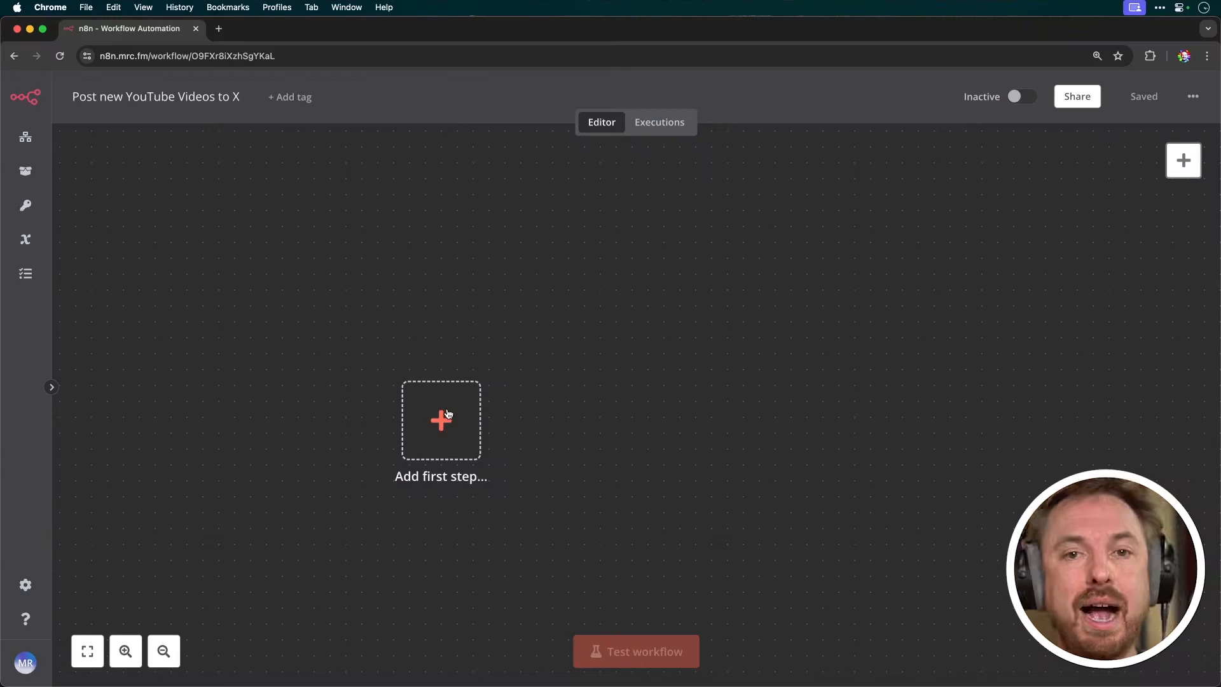
Step: Add an on-a-schedule trigger as the workflow's first step, with its trigger interval in minutes
{"action": "left_click", "coordinate": [448, 414]}
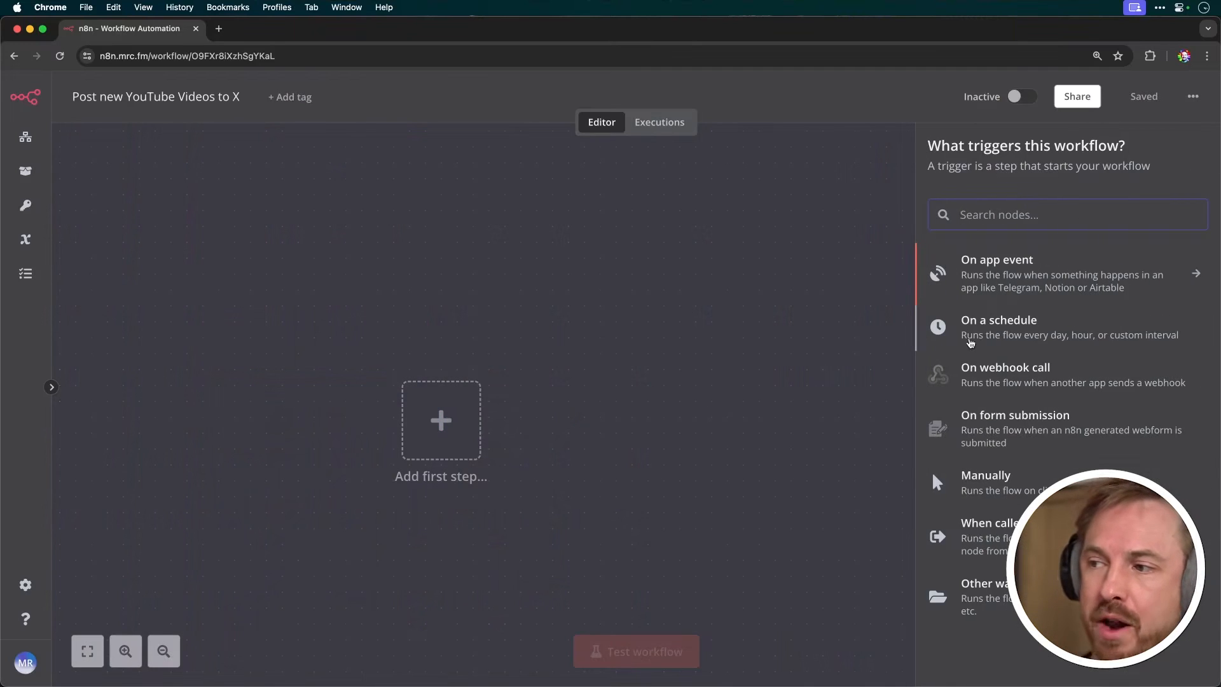
{"action": "left_click", "coordinate": [970, 341]}
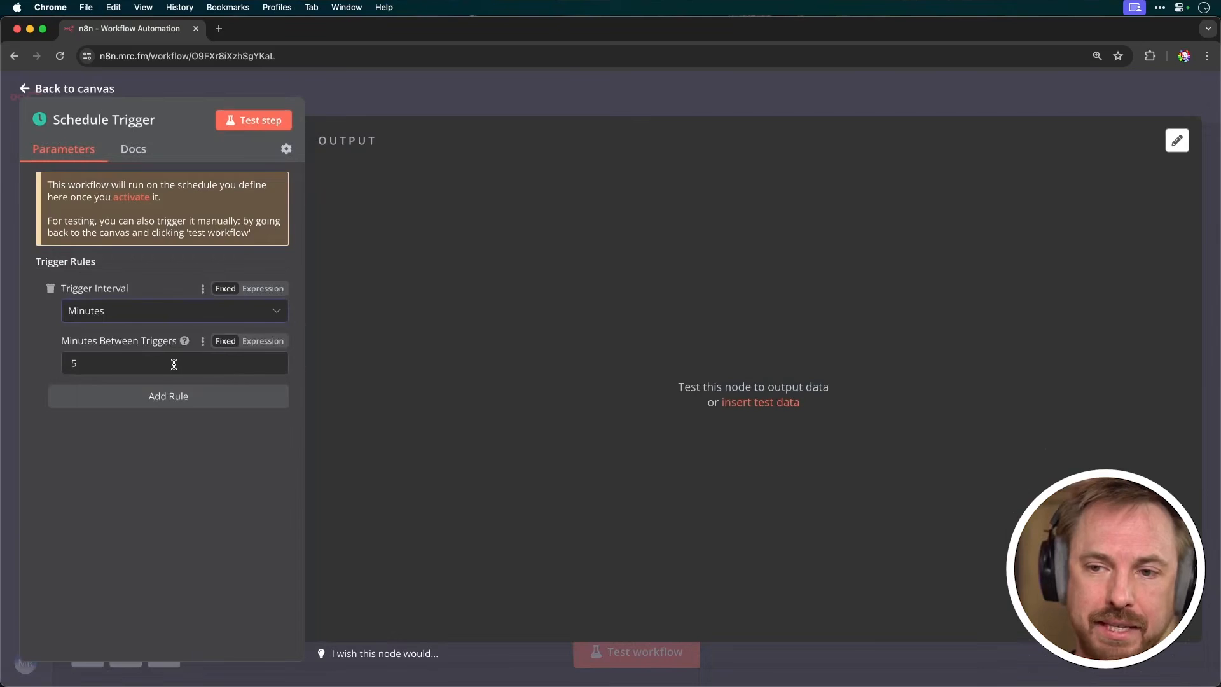
{"action": "left_click_drag", "start_coordinate": [173, 363], "coordinate": [49, 358]}
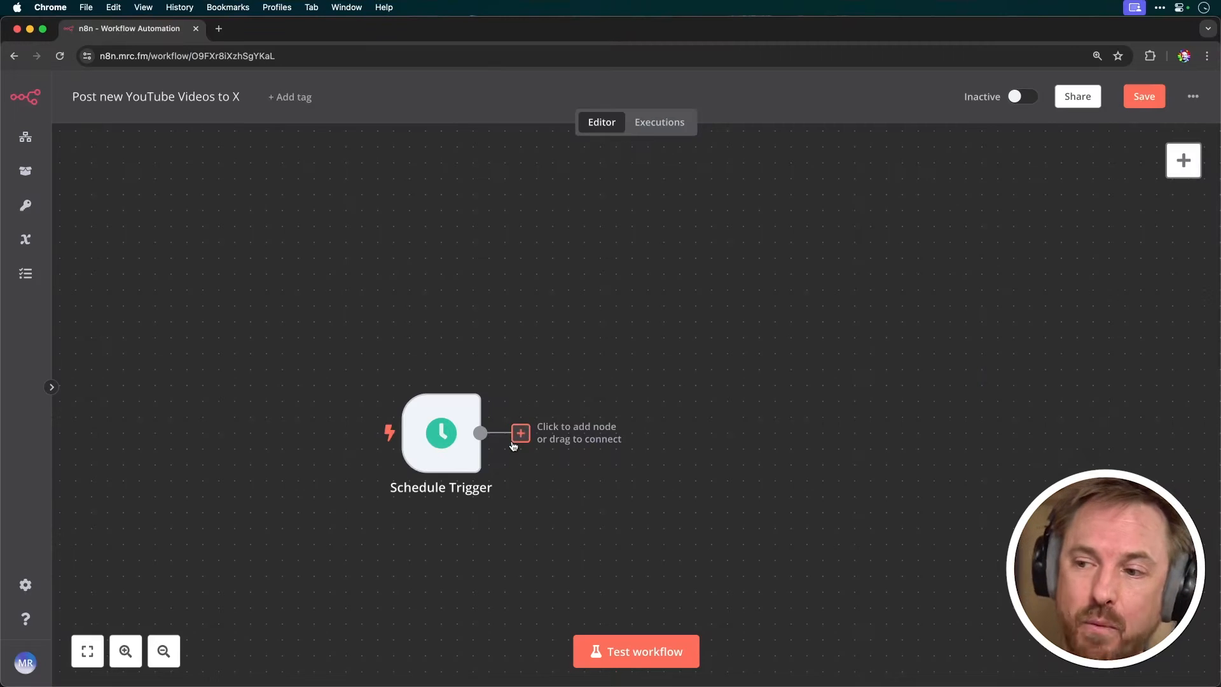
Step: Add a YouTube node with the Get many videos action after the Schedule Trigger
{"action": "left_click", "coordinate": [521, 433]}
{"action": "type", "text": "youtu"}
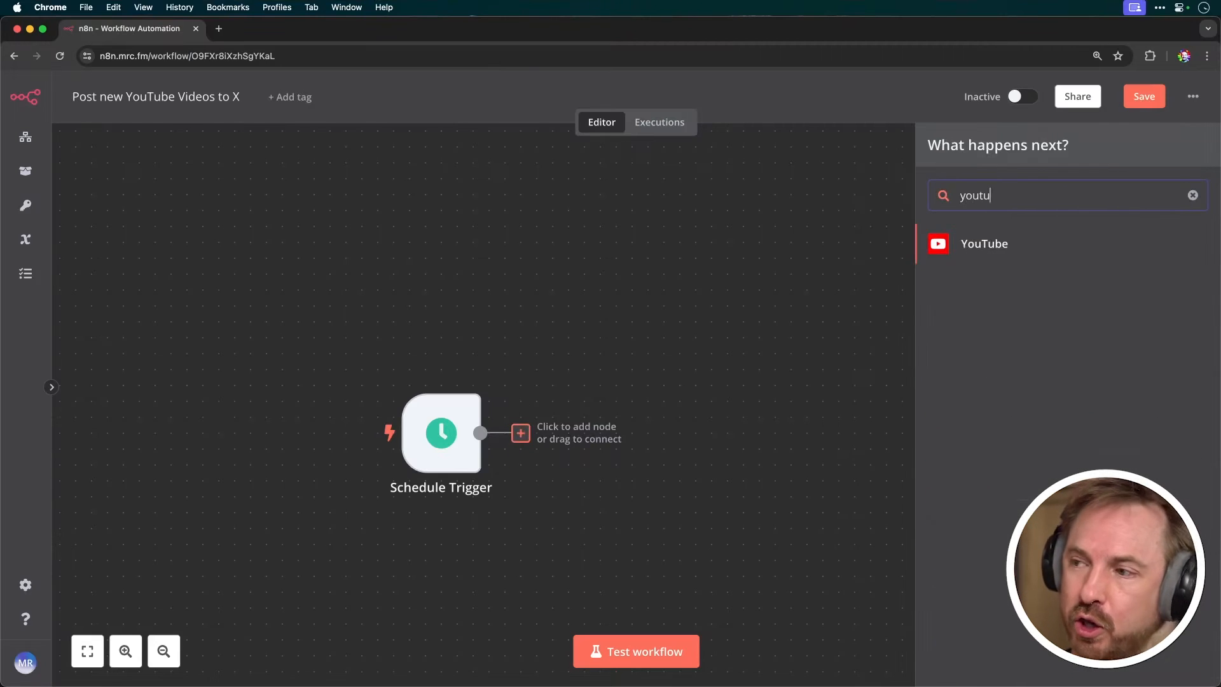
{"action": "left_click", "coordinate": [1068, 237]}
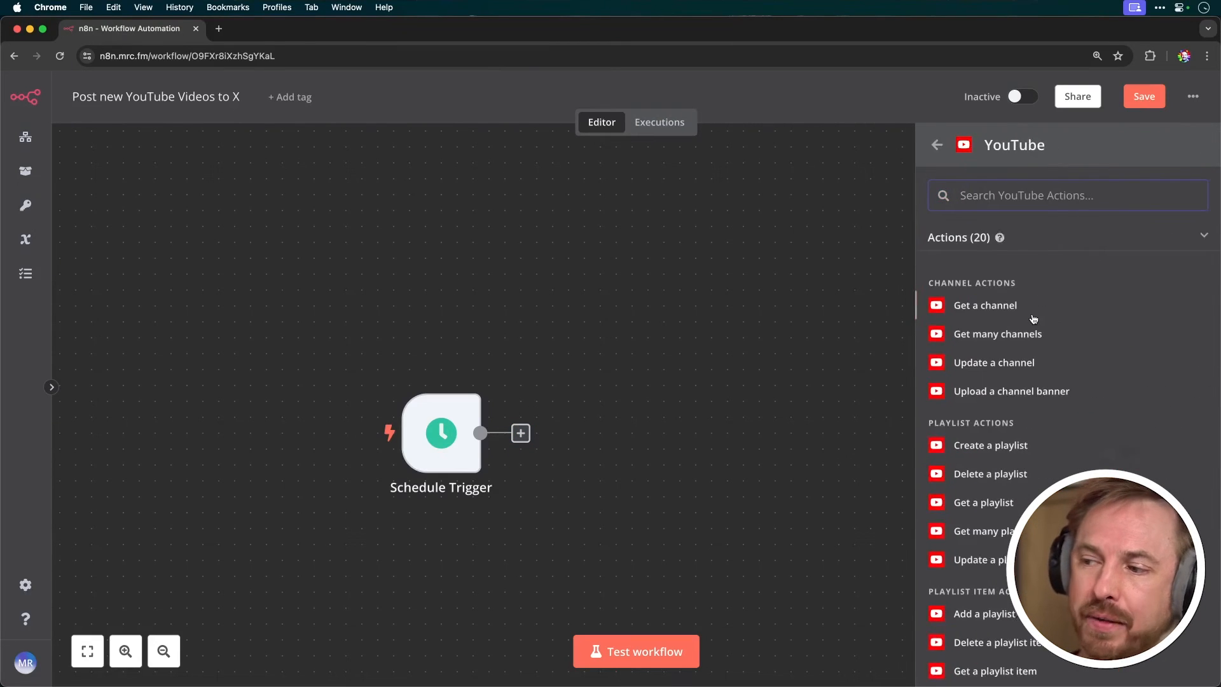
{"action": "scroll", "coordinate": [1033, 318], "scroll_direction": "down", "scroll_amount": 6}
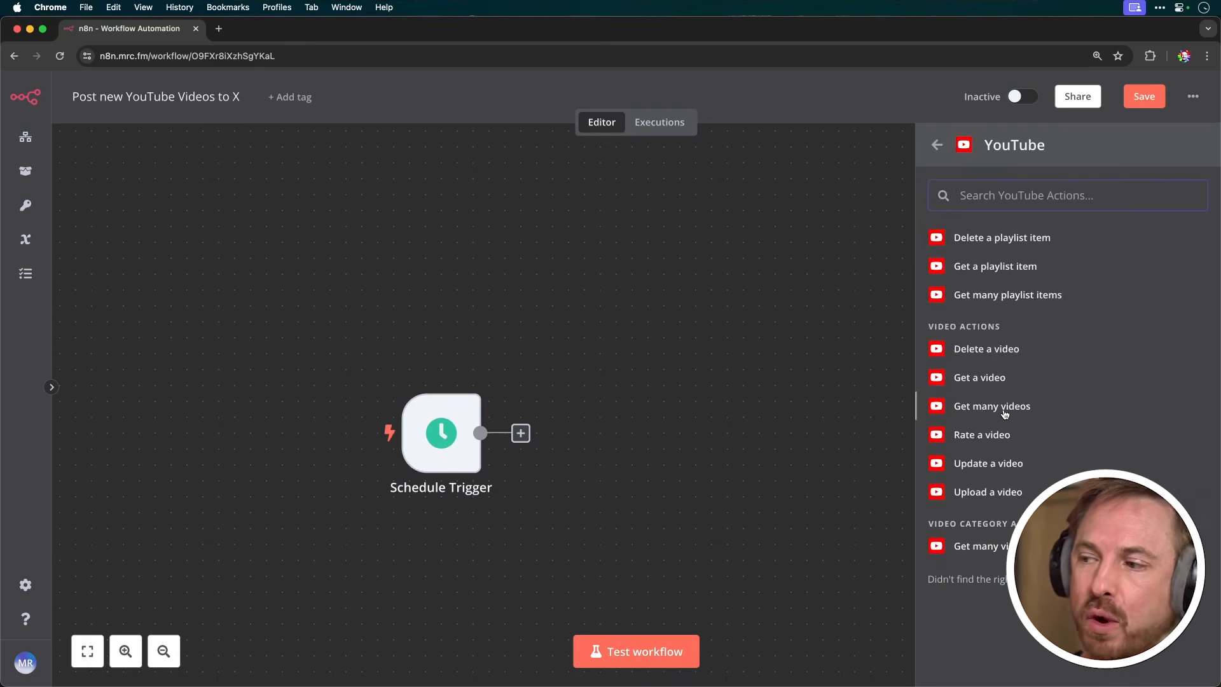
{"action": "left_click", "coordinate": [1004, 412]}
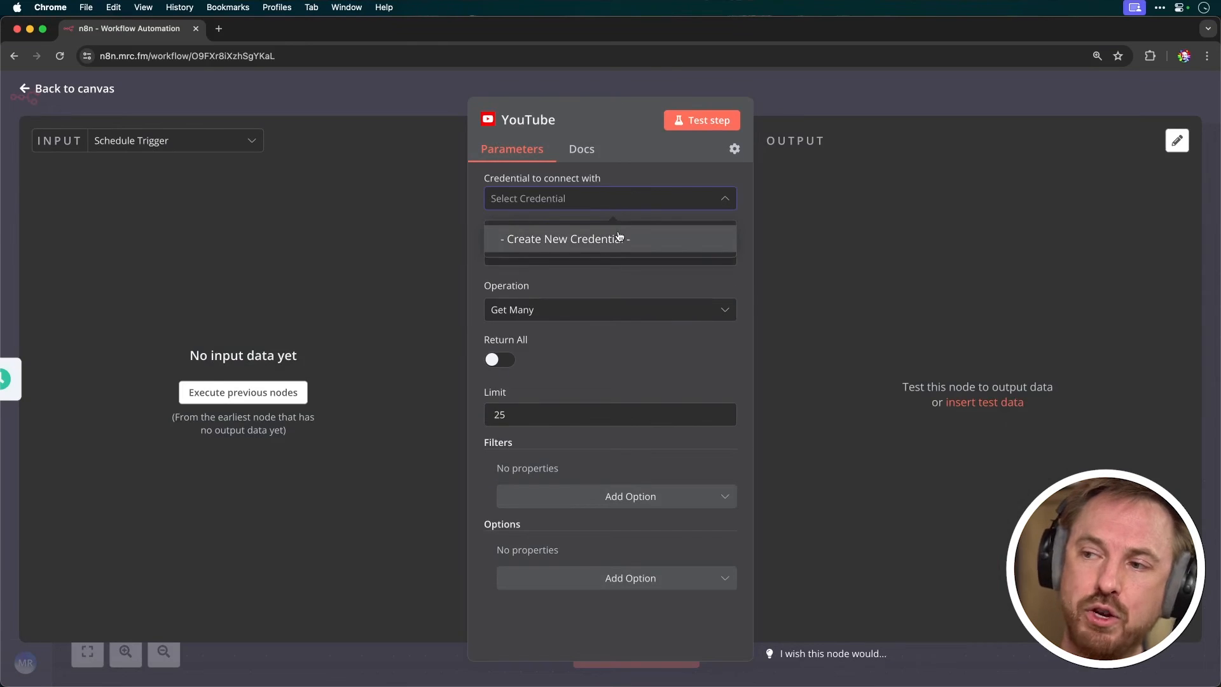
Step: Create a new credential for the YouTube node and copy its OAuth redirect URL
{"action": "left_click", "coordinate": [618, 238]}
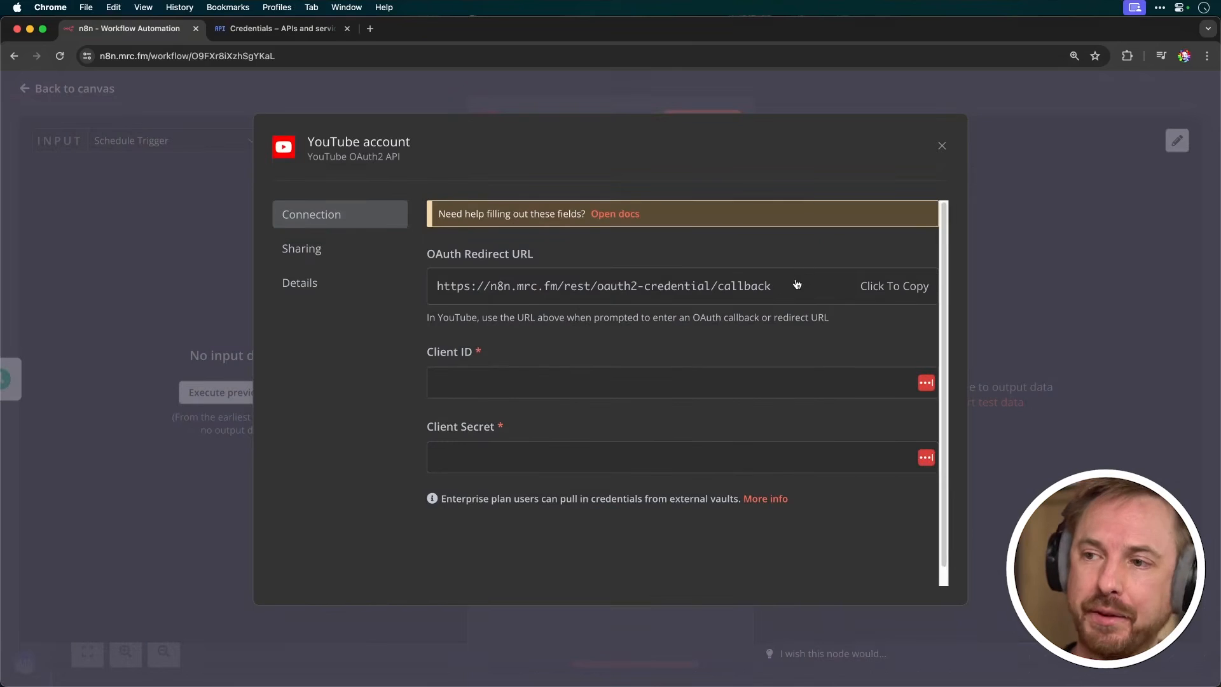
{"action": "left_click", "coordinate": [893, 296]}
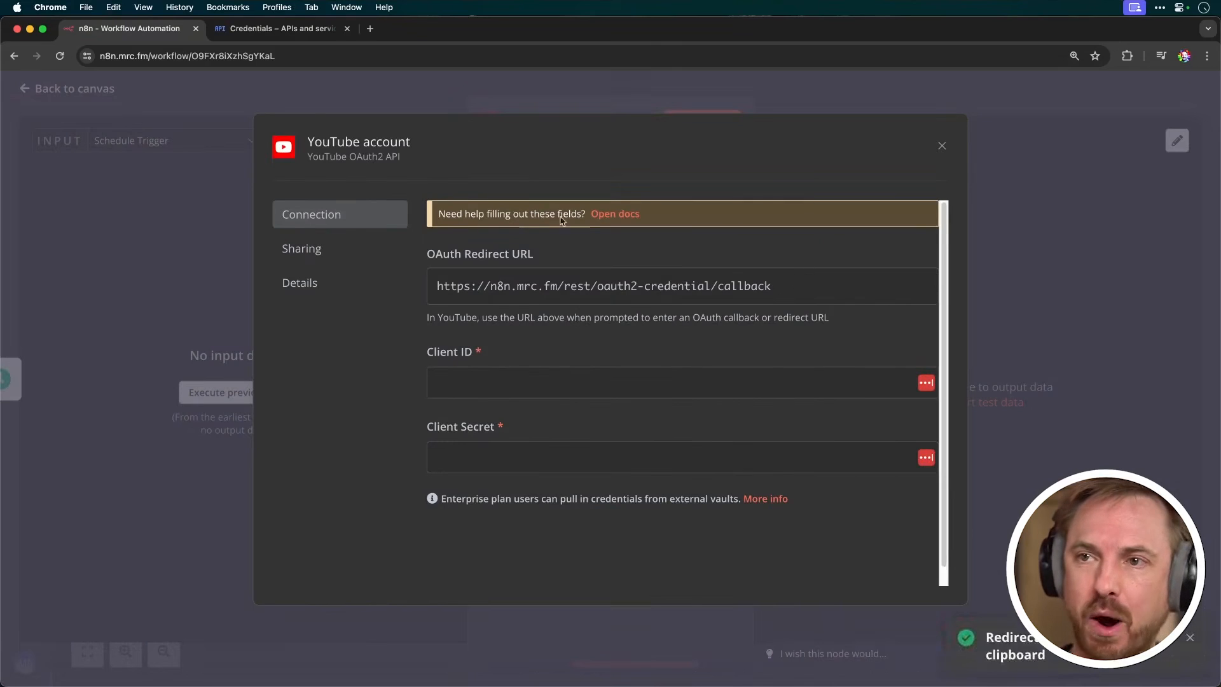
Step: Switch to Google Cloud and enable the YouTube Data API v3 for My First Project
{"action": "left_click", "coordinate": [293, 37]}
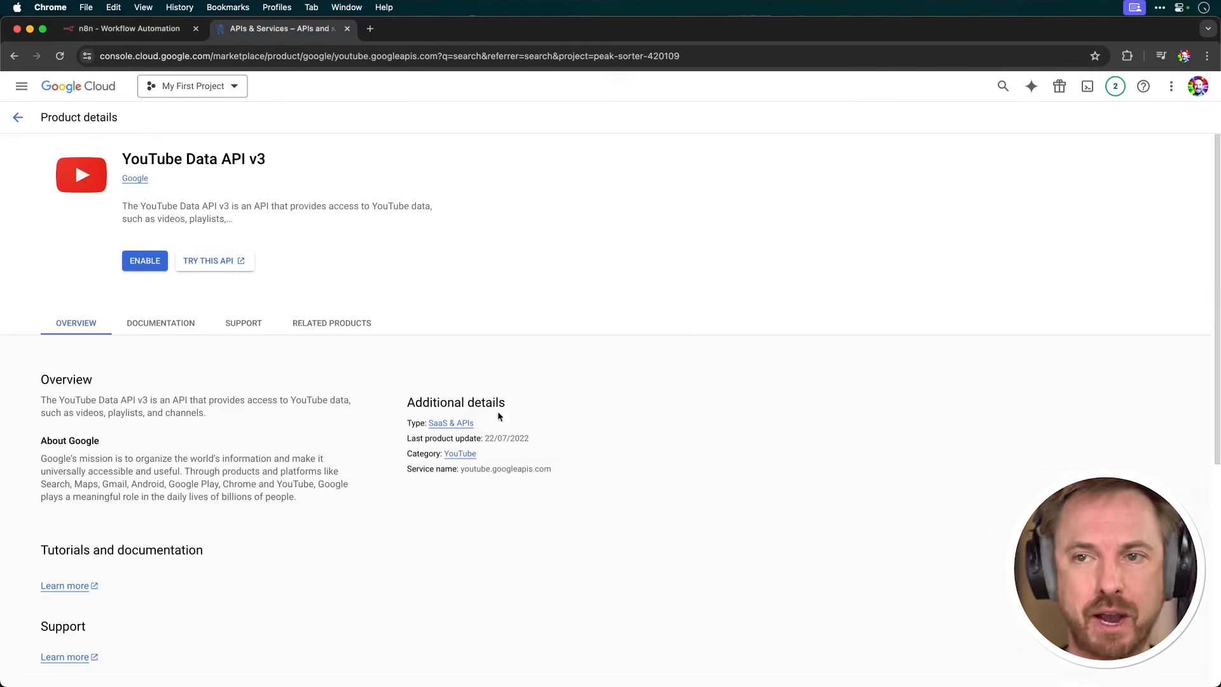
{"action": "left_click", "coordinate": [144, 261]}
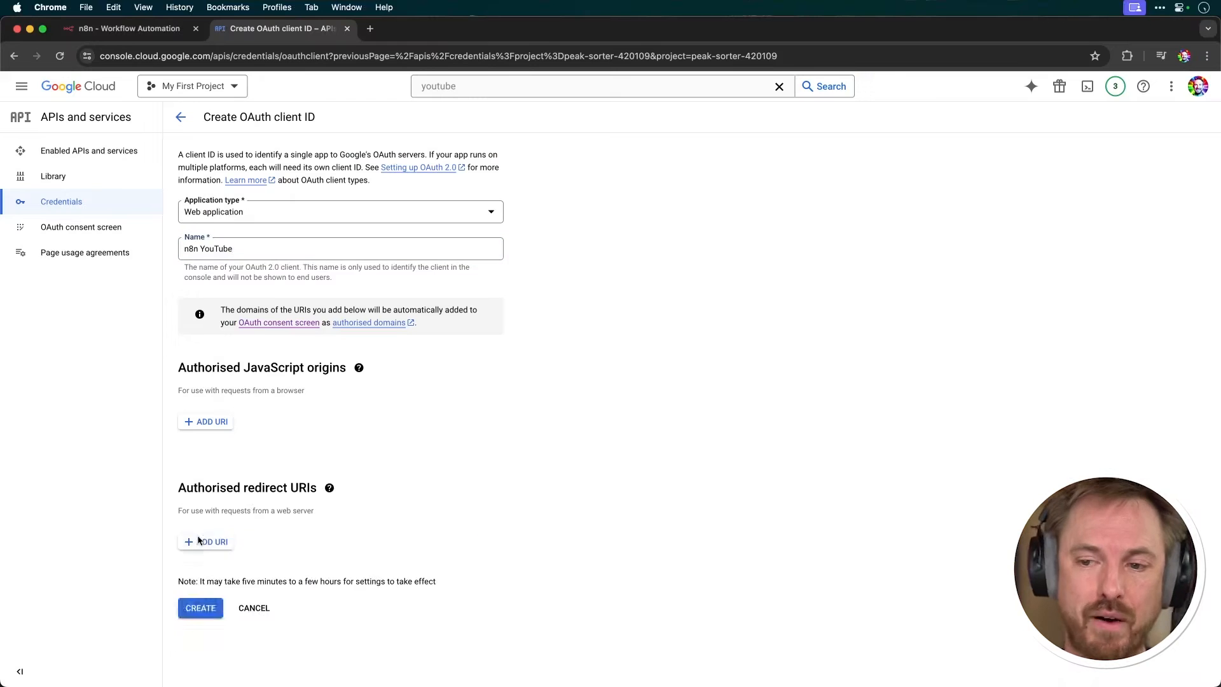
{"action": "left_click", "coordinate": [197, 541]}
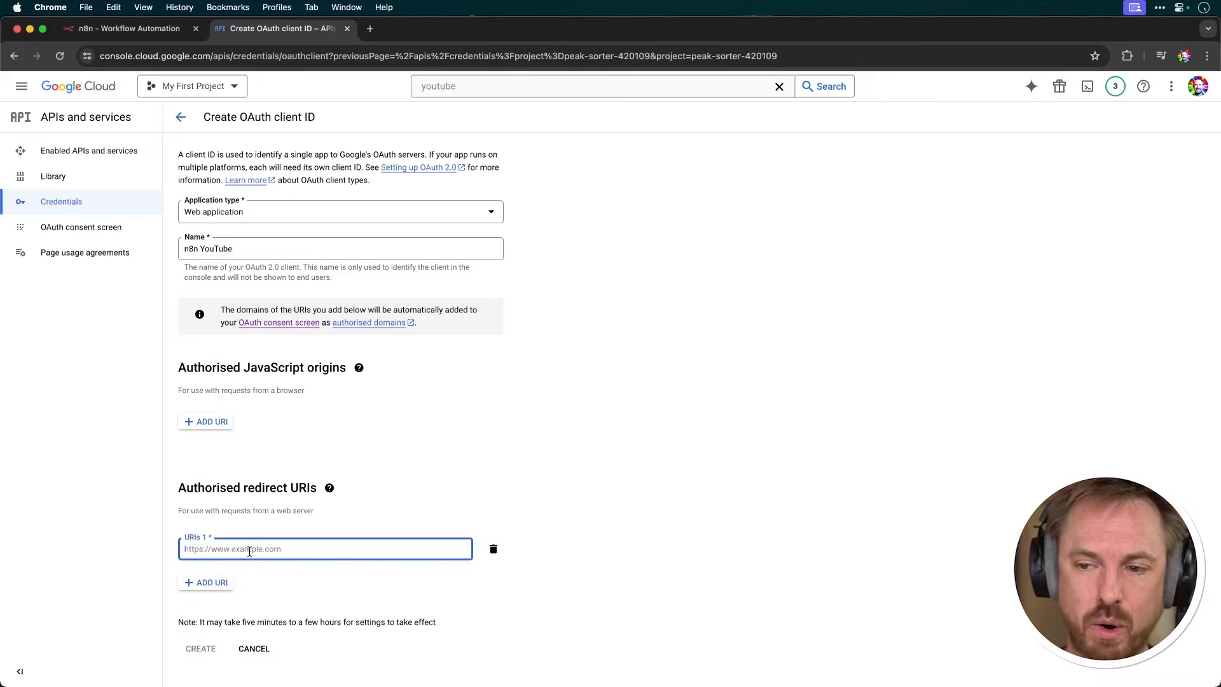
{"action": "key", "text": "super+v"}
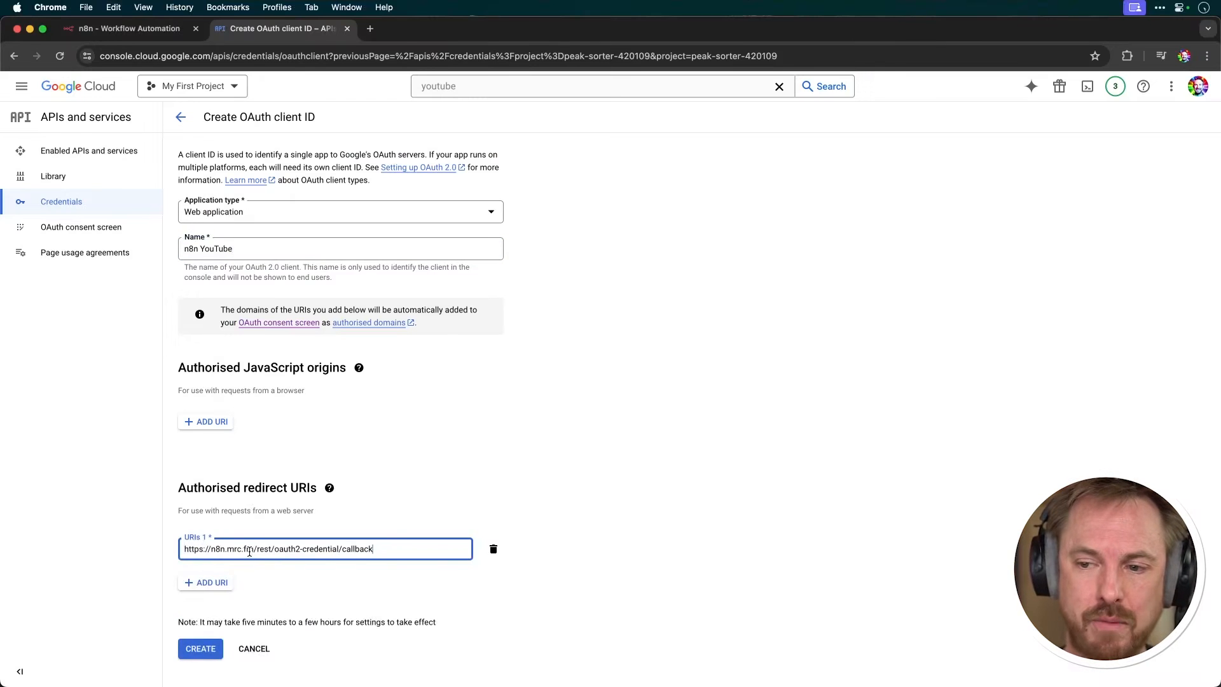
{"action": "left_click", "coordinate": [209, 646]}
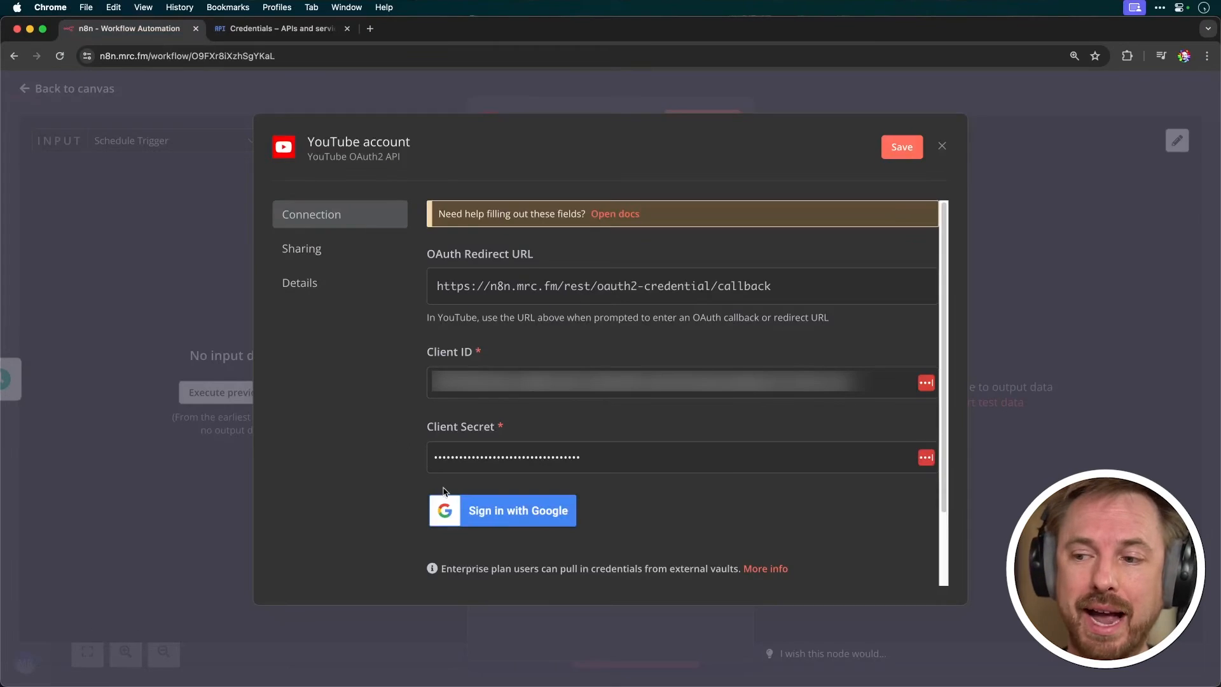
Step: Sign in with Google to authorise the n8n YouTube credential
{"action": "left_click", "coordinate": [487, 513]}
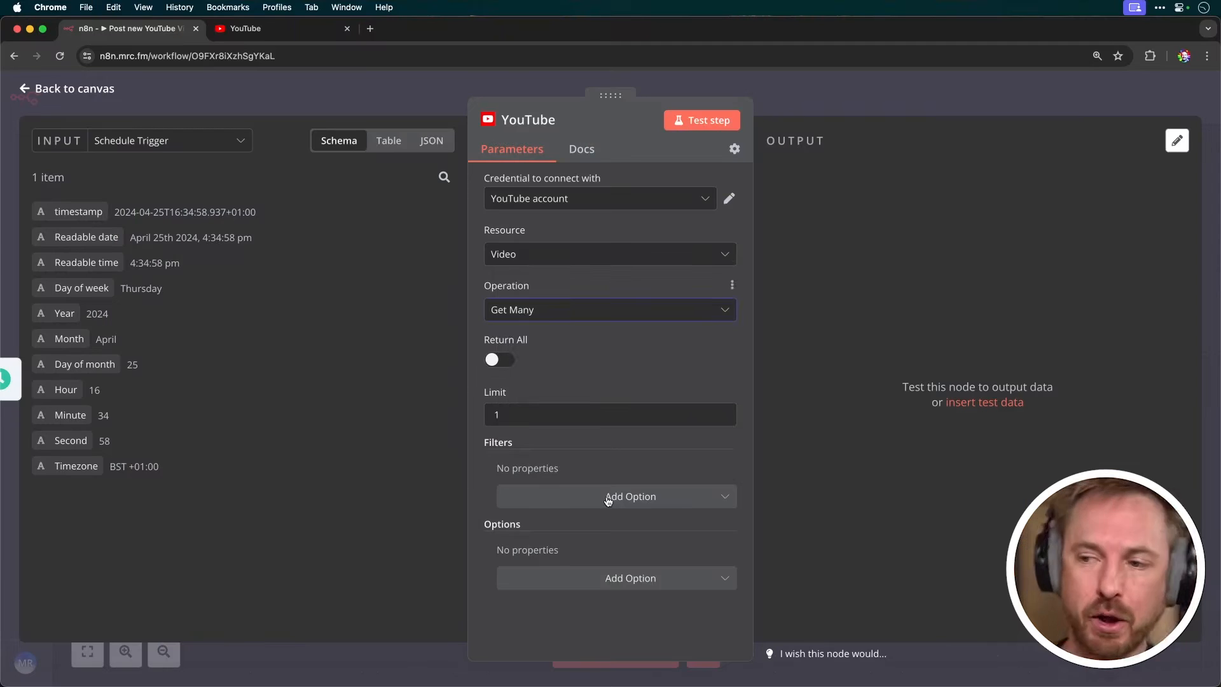
Step: Add a Channel ID filter to the YouTube node and copy the channel's ID from YouTube's advanced settings for it
{"action": "left_click", "coordinate": [608, 501]}
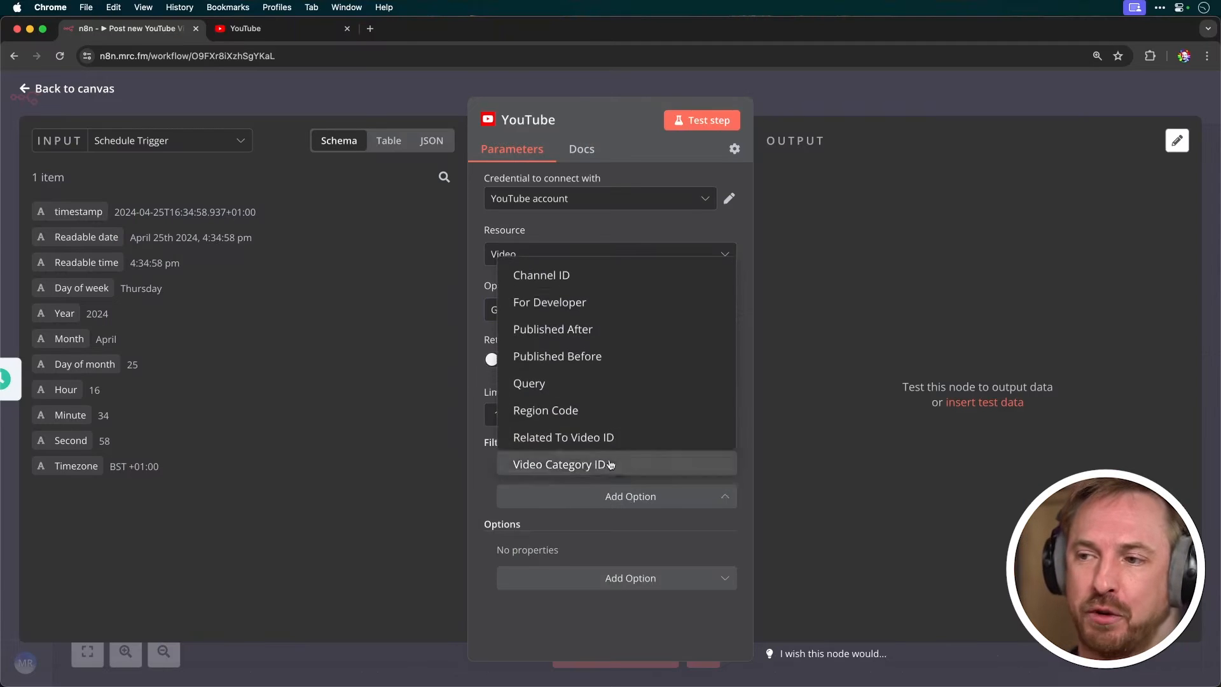
{"action": "left_click", "coordinate": [586, 287]}
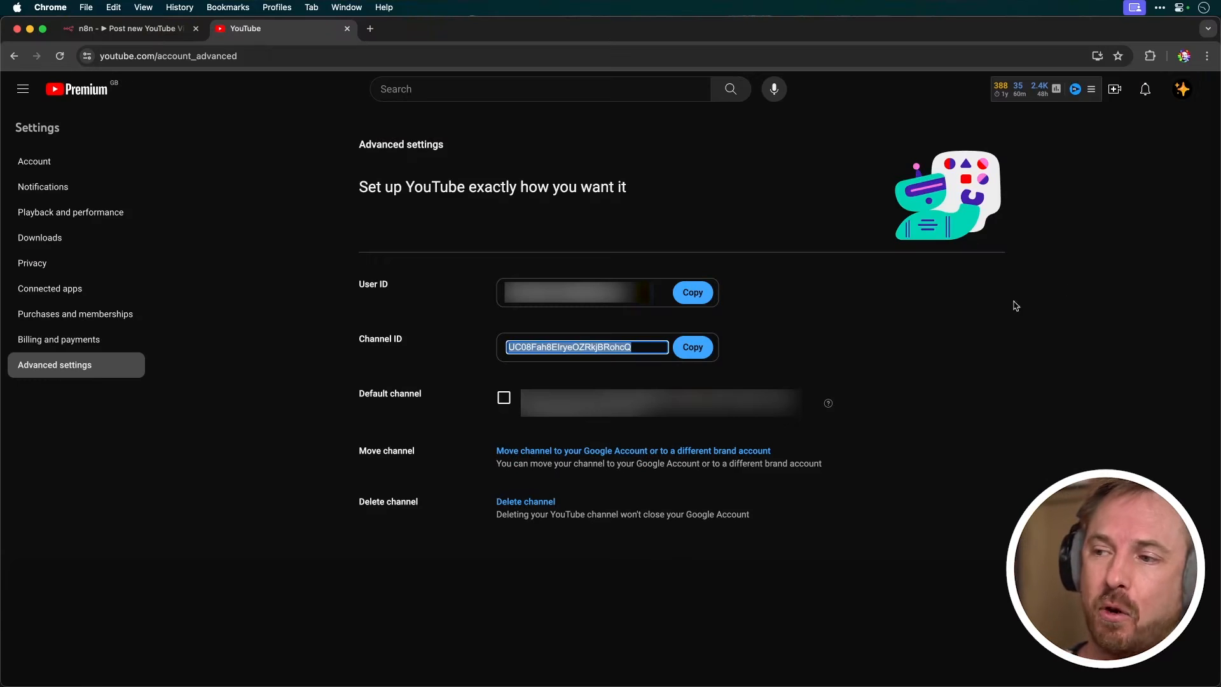
{"action": "left_click", "coordinate": [692, 346]}
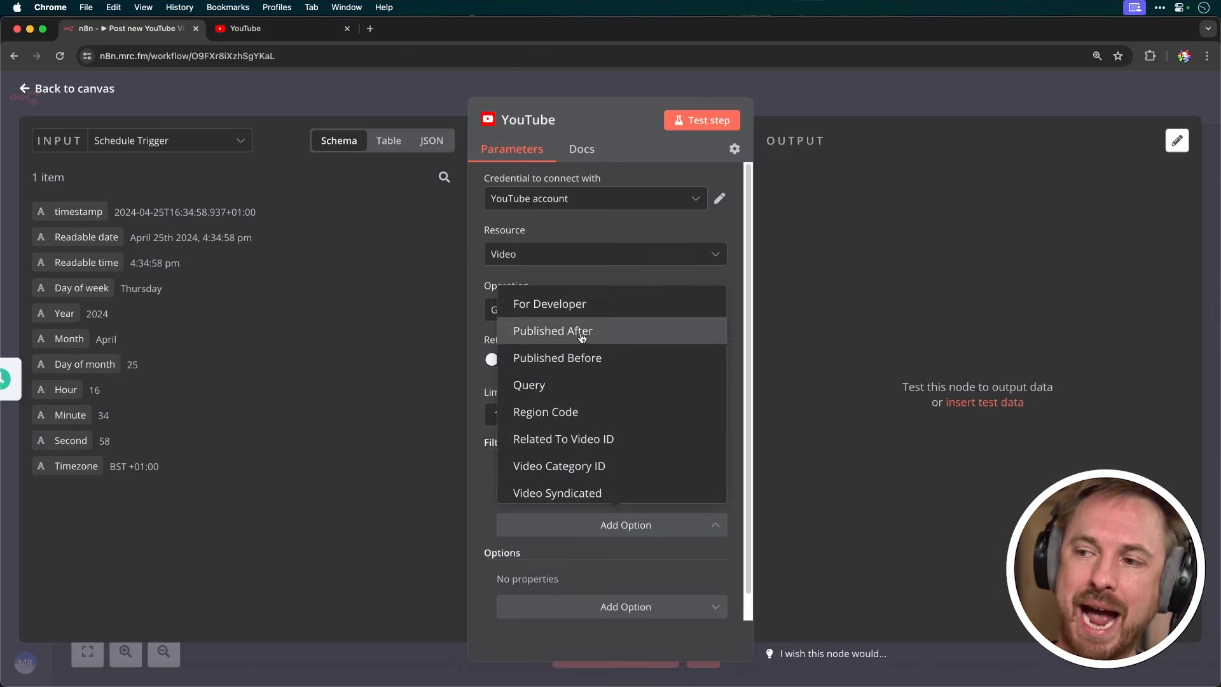
Step: Add a Published After filter with the expression {{ new Date(new Date().getTime() - 30 * 60000).toISOString() }} and test the YouTube node
{"action": "left_click", "coordinate": [582, 337]}
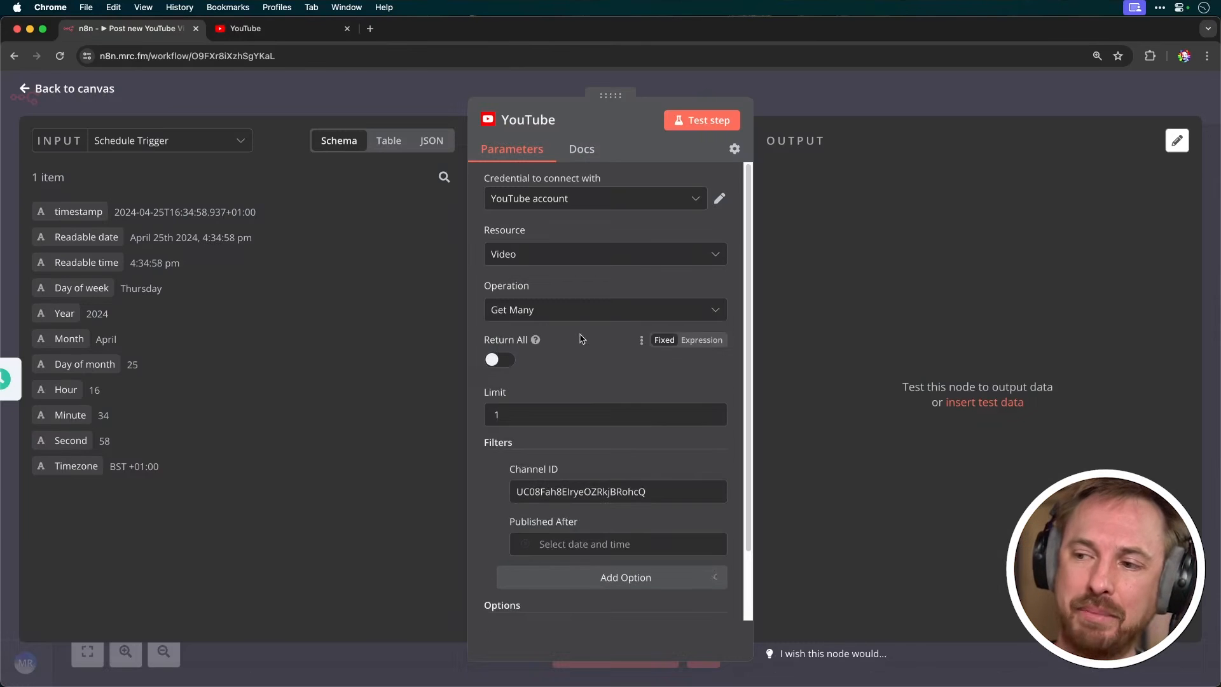
{"action": "left_click", "coordinate": [687, 522]}
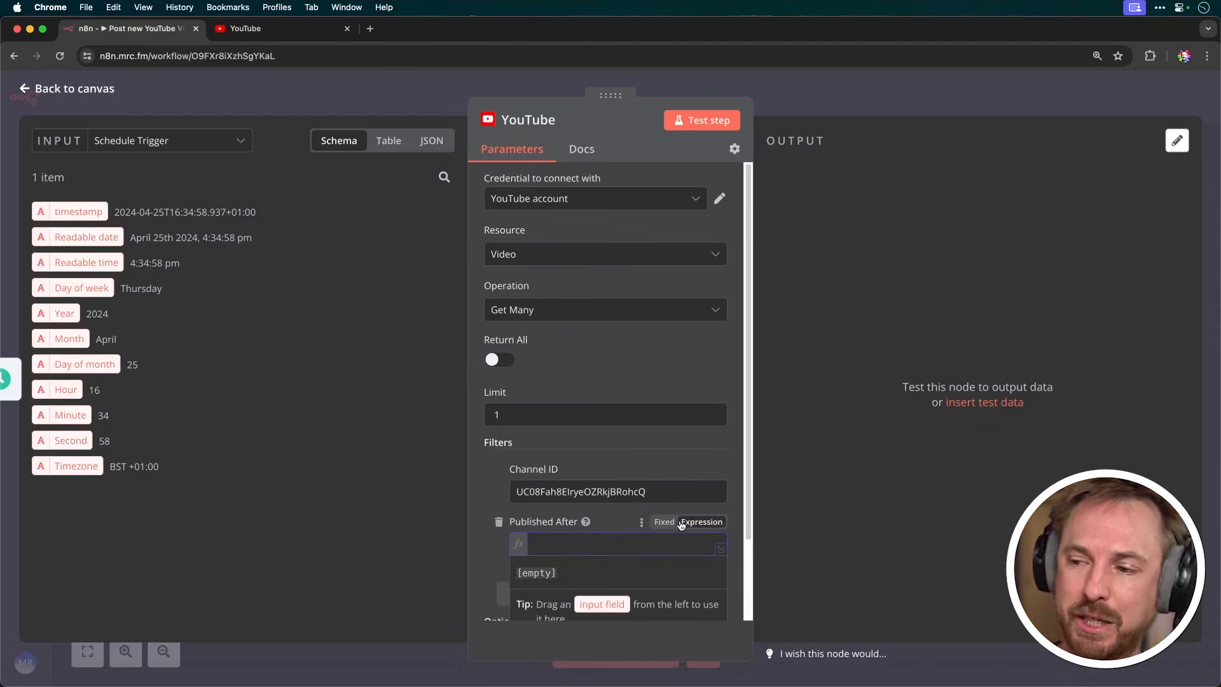
{"action": "key", "text": "super+v"}
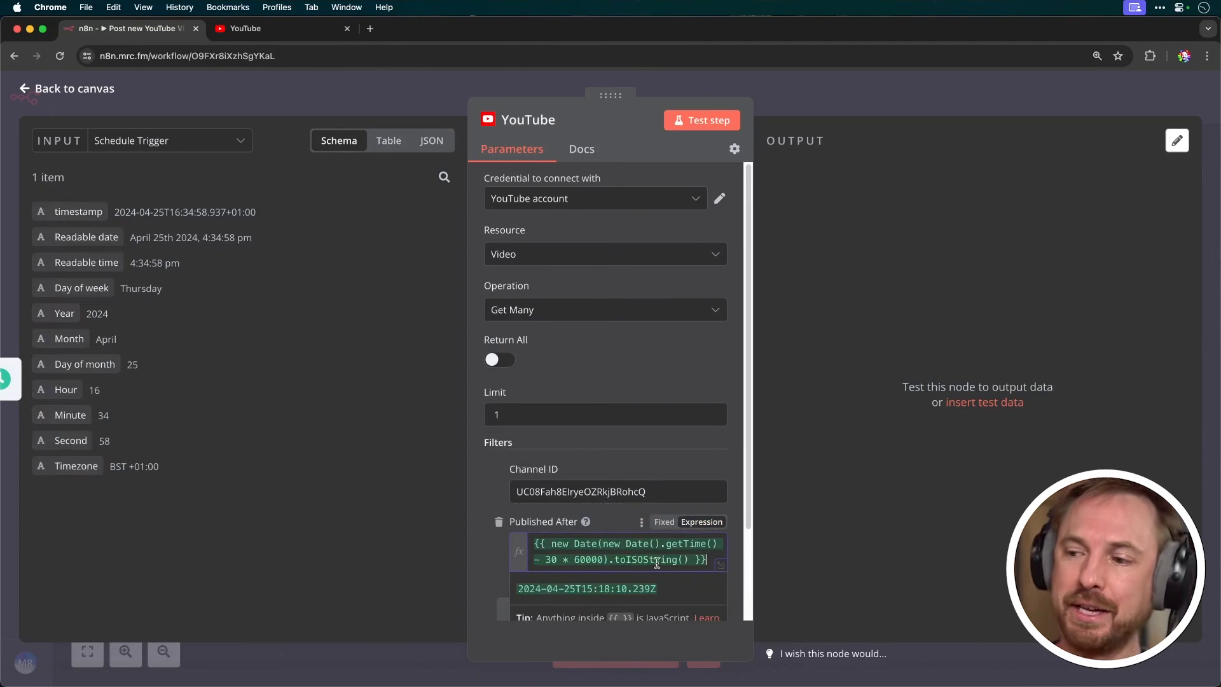
{"action": "double_click", "coordinate": [548, 559]}
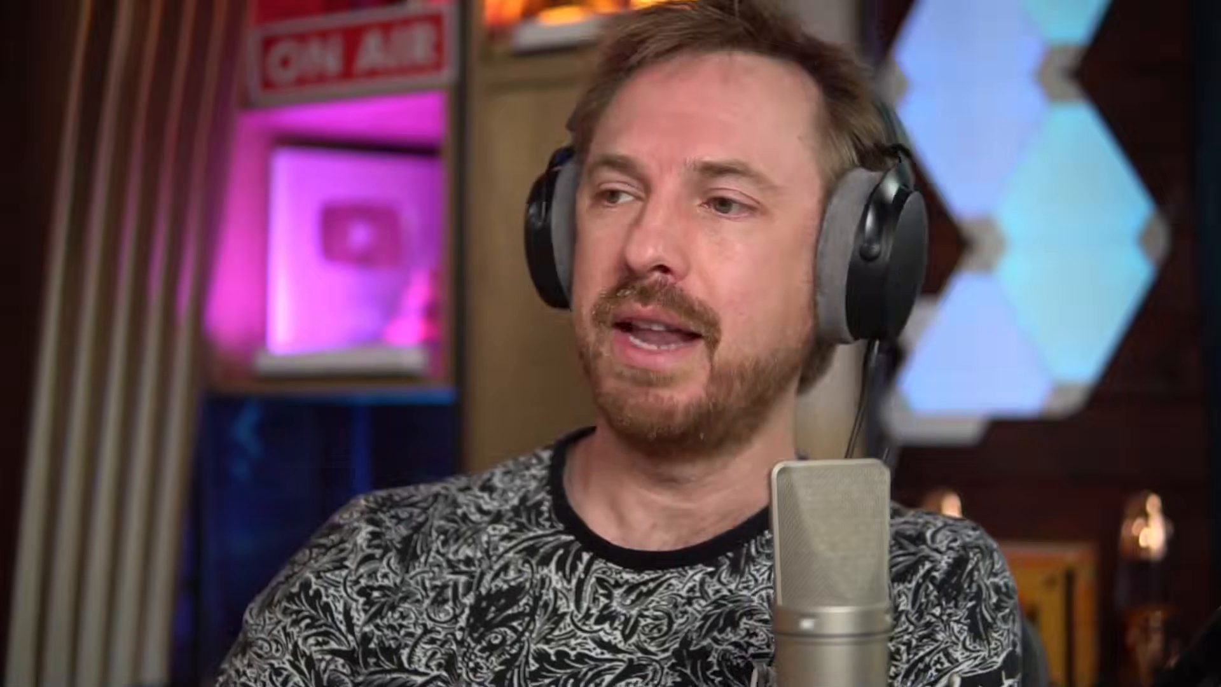
{"action": "left_click", "coordinate": [692, 118]}
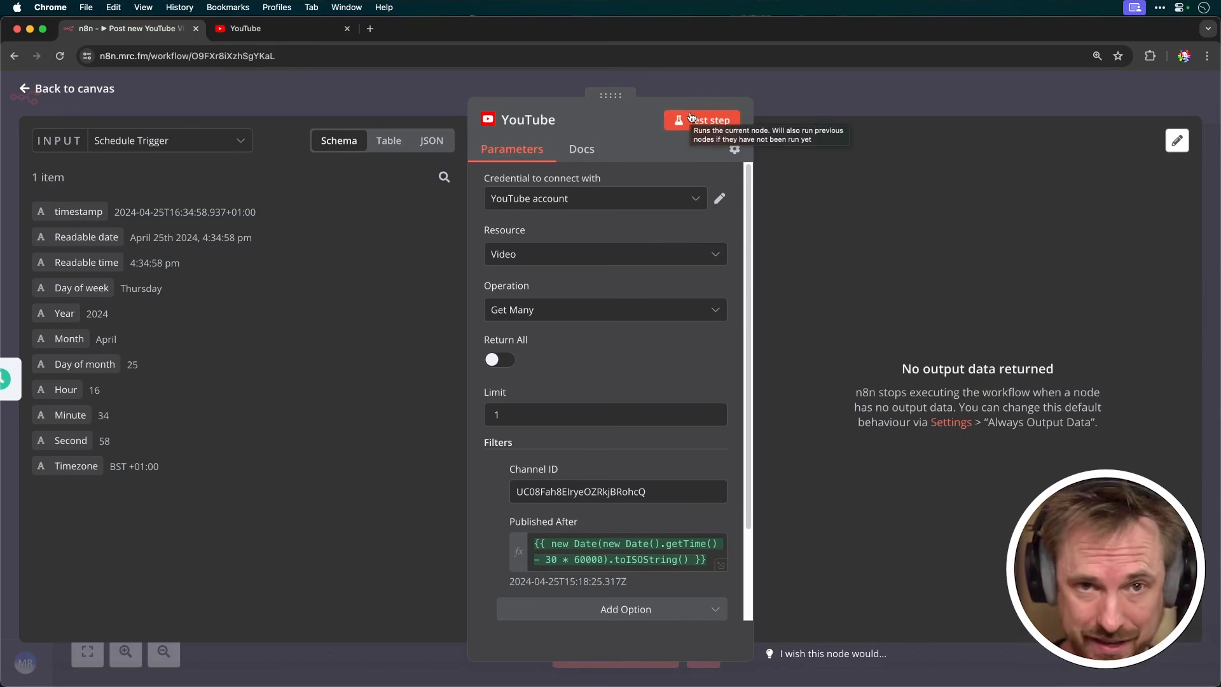
Step: Change the minutes in the Published After expression to 3000, test the YouTube node again and inspect its output
{"action": "left_click", "coordinate": [556, 560]}
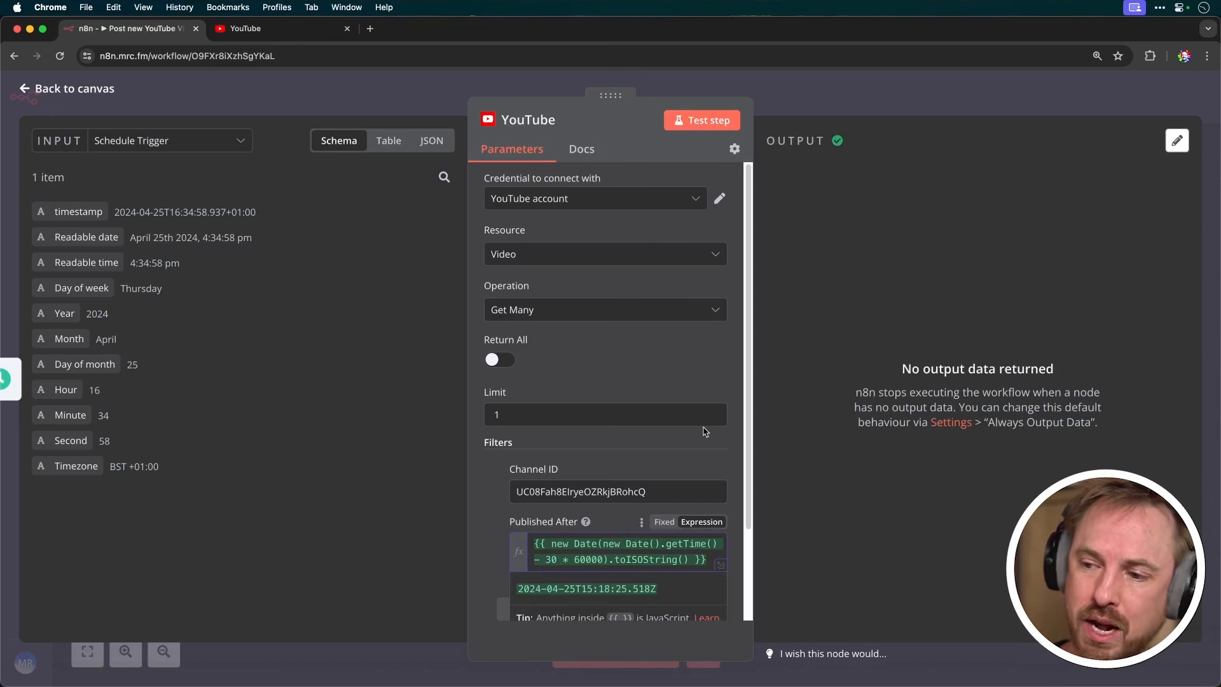
{"action": "type", "text": "00"}
{"action": "left_click", "coordinate": [705, 134]}
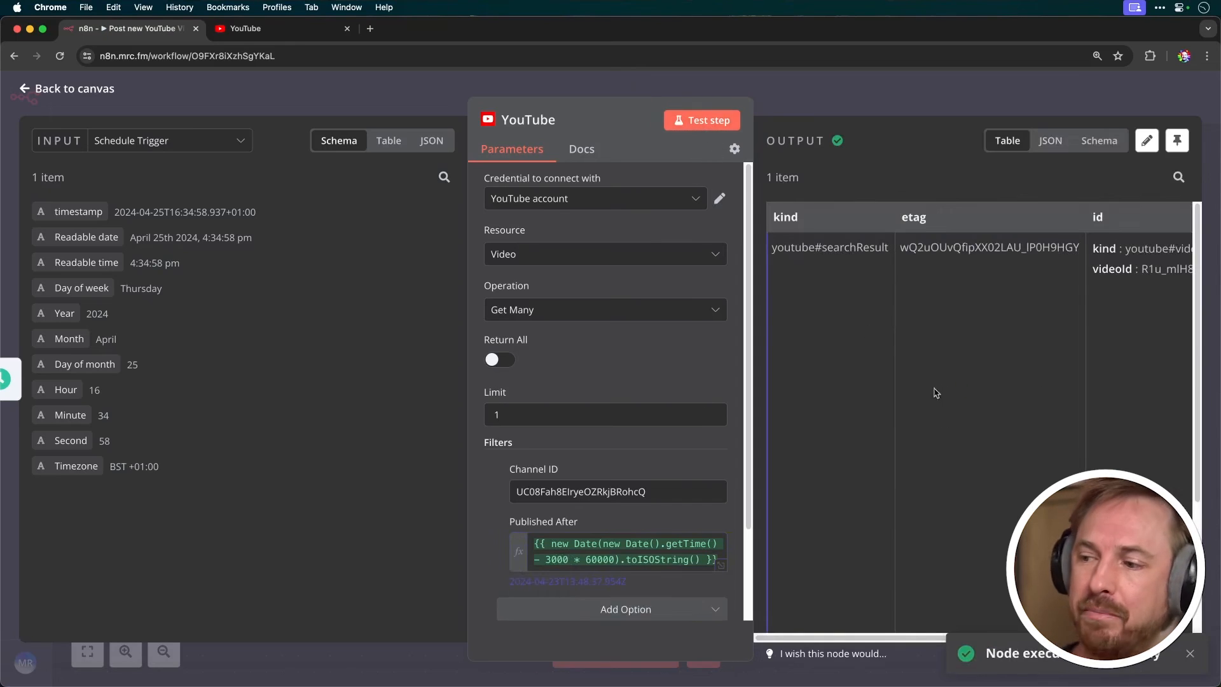
{"action": "mouse_move", "coordinate": [900, 637]}
{"action": "left_mouse_down"}
{"action": "mouse_move", "coordinate": [1132, 633]}
{"action": "mouse_move", "coordinate": [897, 631]}
{"action": "left_mouse_up"}
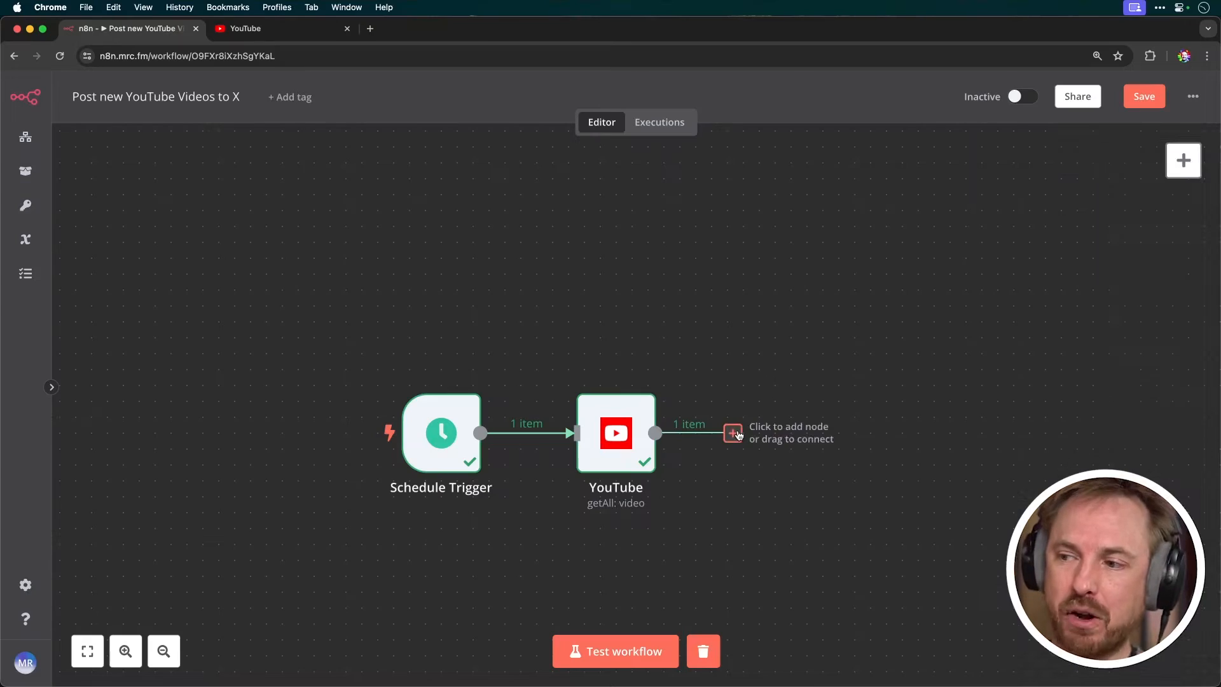
Step: Add an OpenAI node with the Message a model action after the YouTube node
{"action": "left_click", "coordinate": [734, 434]}
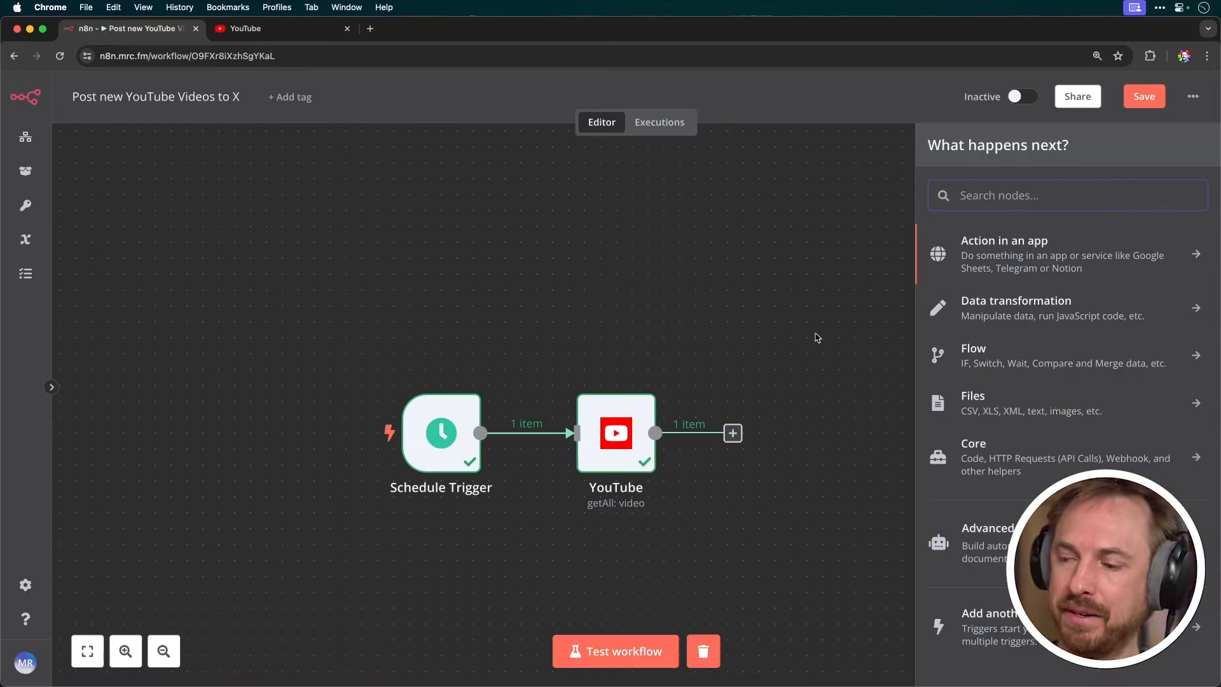
{"action": "type", "text": "openai"}
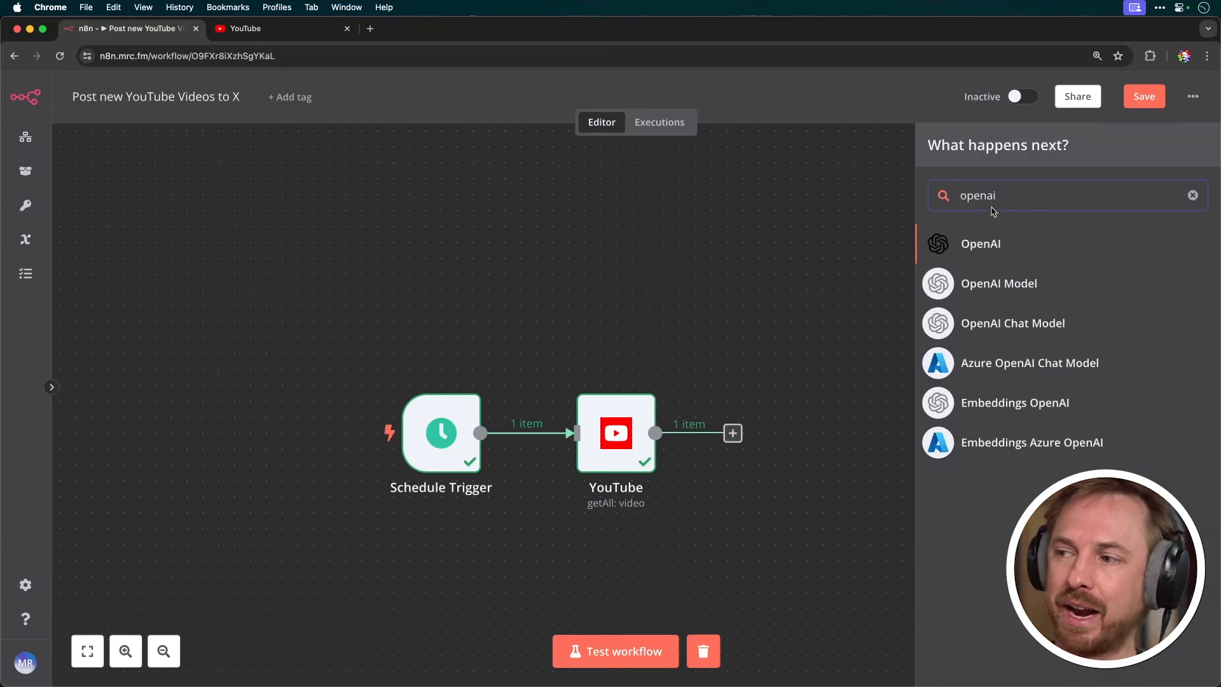
{"action": "left_click", "coordinate": [996, 242]}
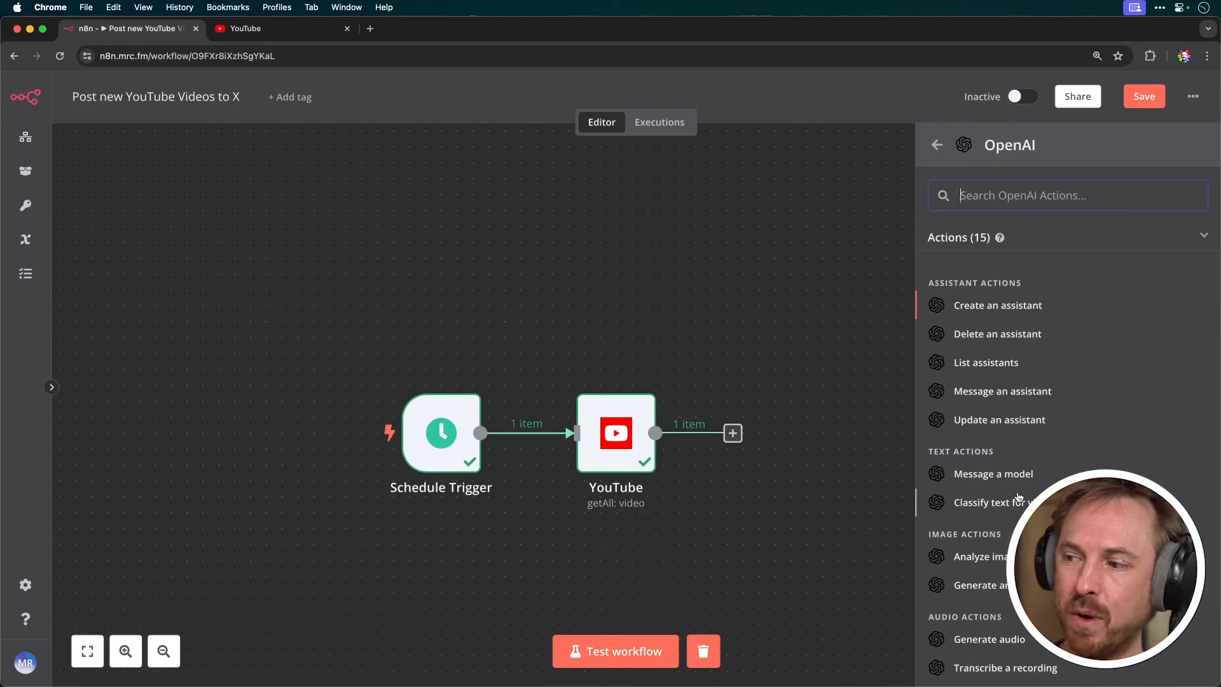
{"action": "left_click", "coordinate": [992, 474]}
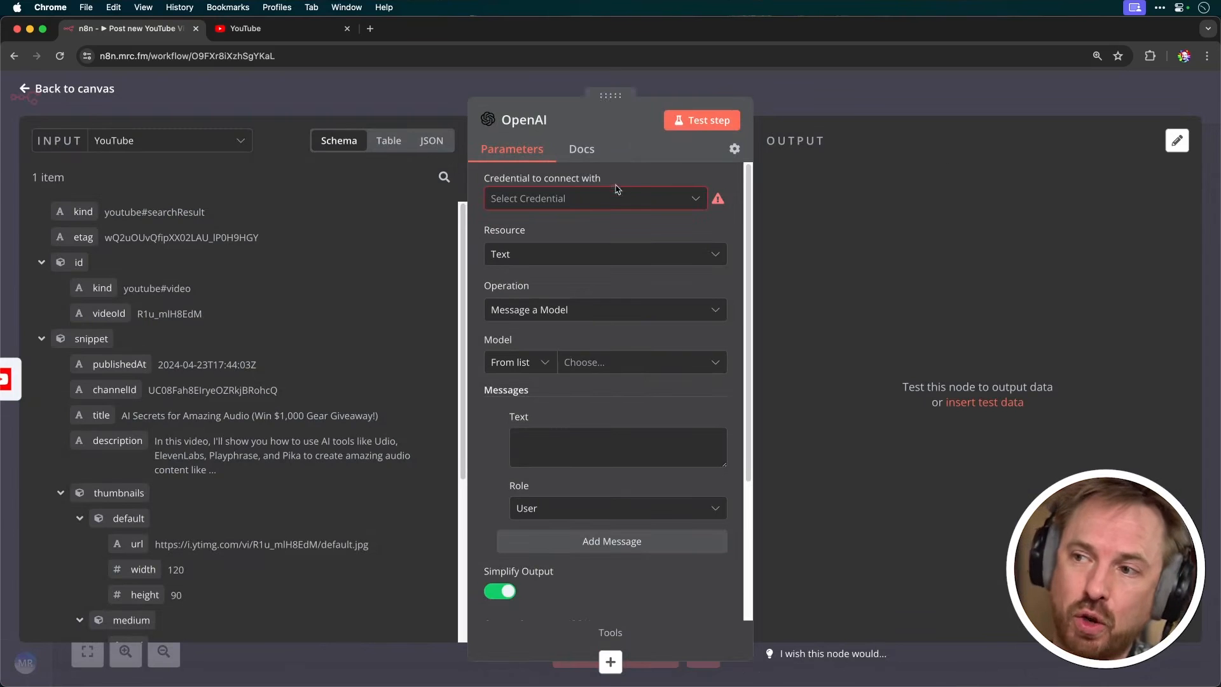
Step: Create an OpenAI credential for the node using a new secret API key from the OpenAI platform, and save it
{"action": "left_click", "coordinate": [609, 198]}
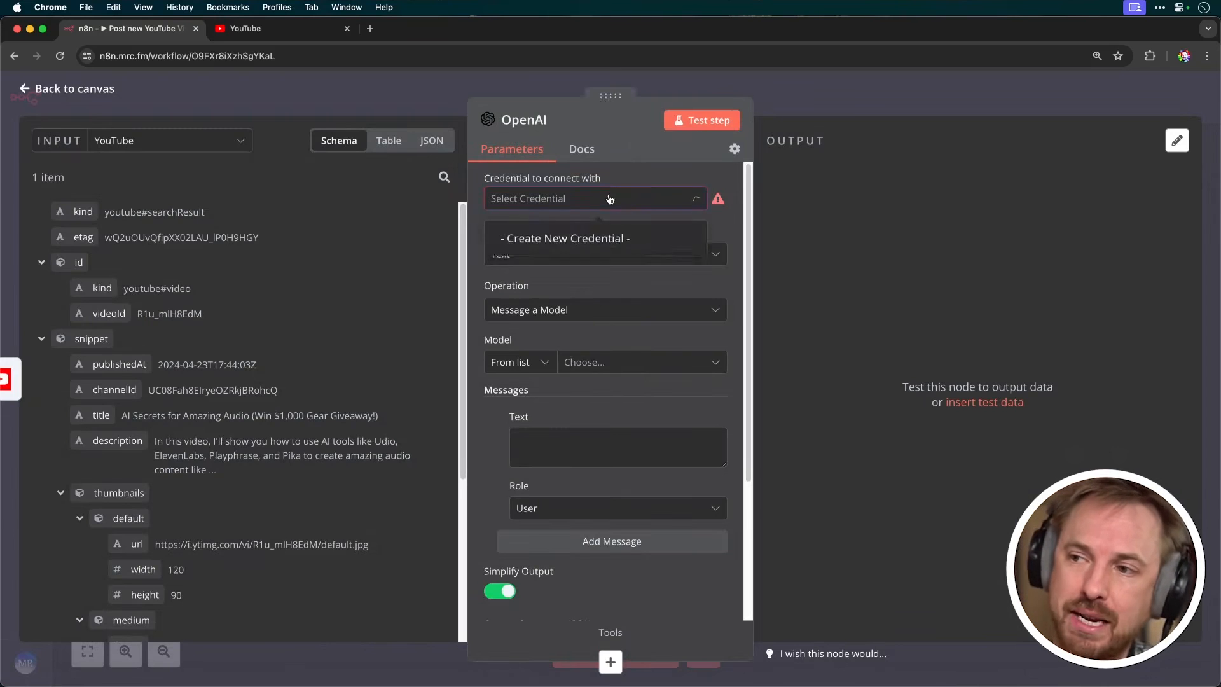
{"action": "left_click", "coordinate": [596, 220]}
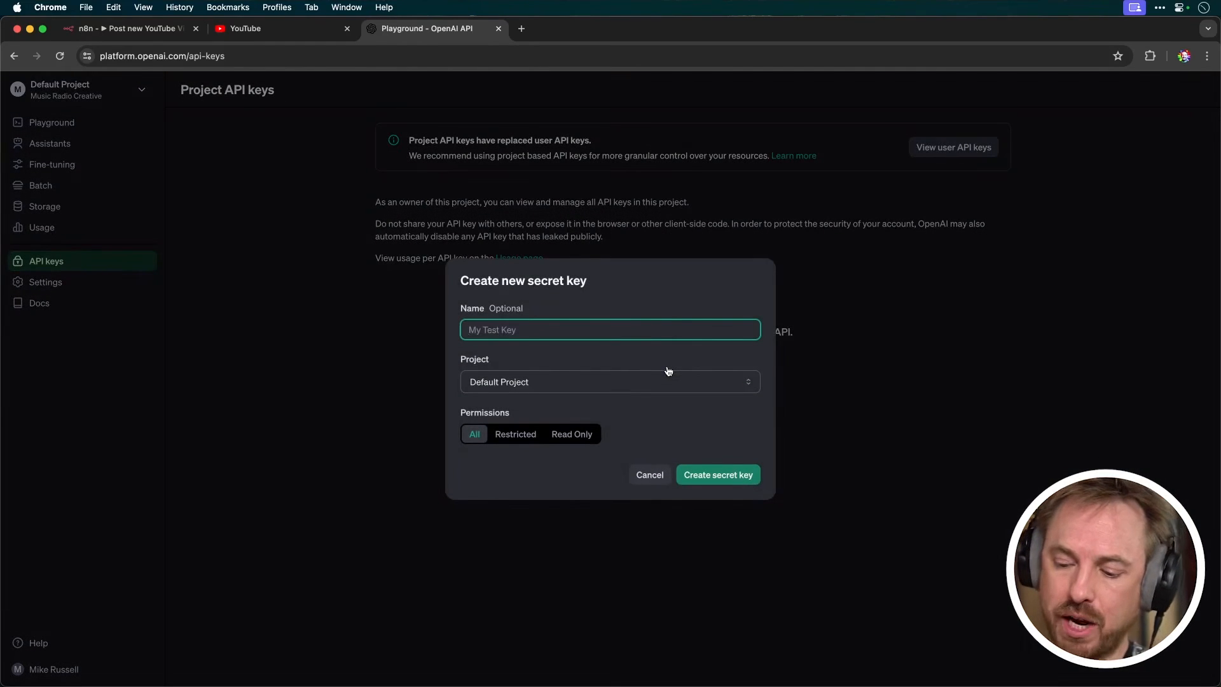
{"action": "type", "text": "n"}
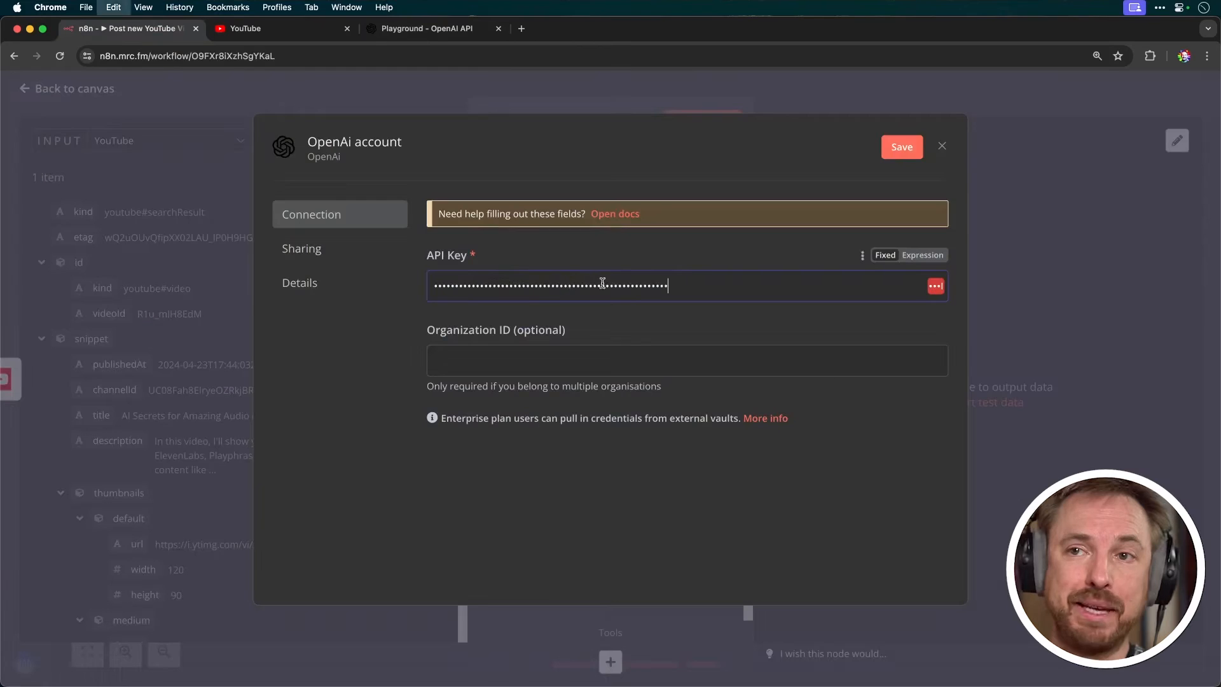
{"action": "left_click", "coordinate": [902, 147]}
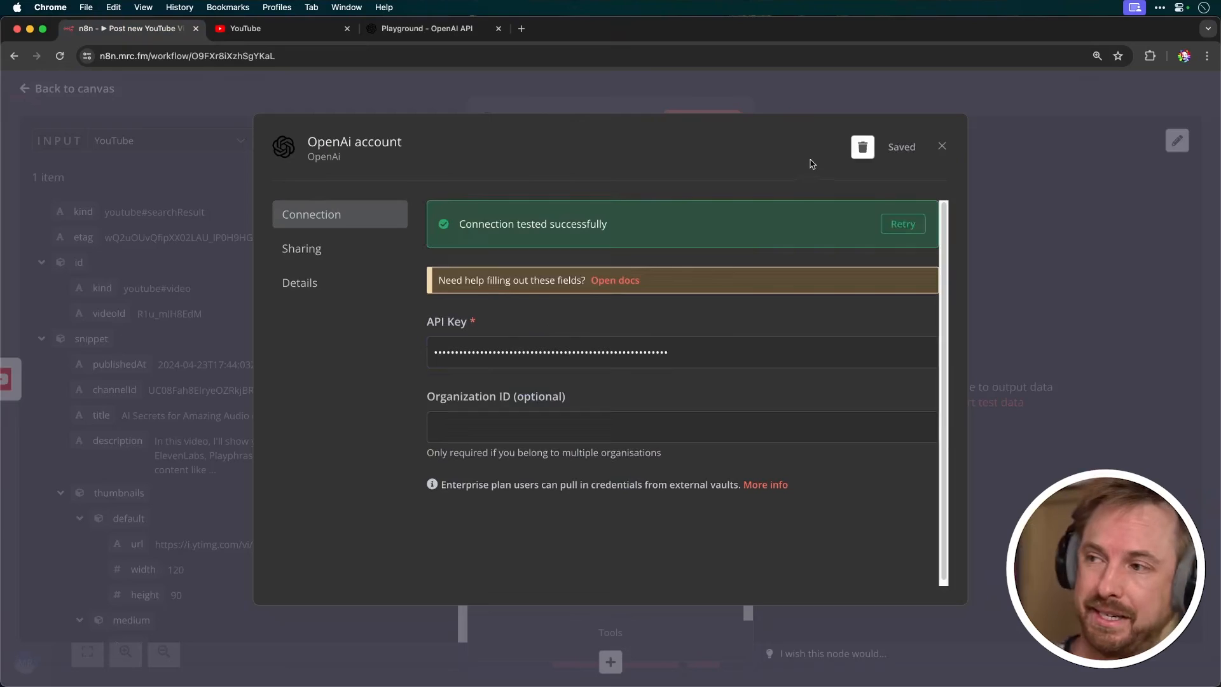
{"action": "left_click", "coordinate": [942, 146]}
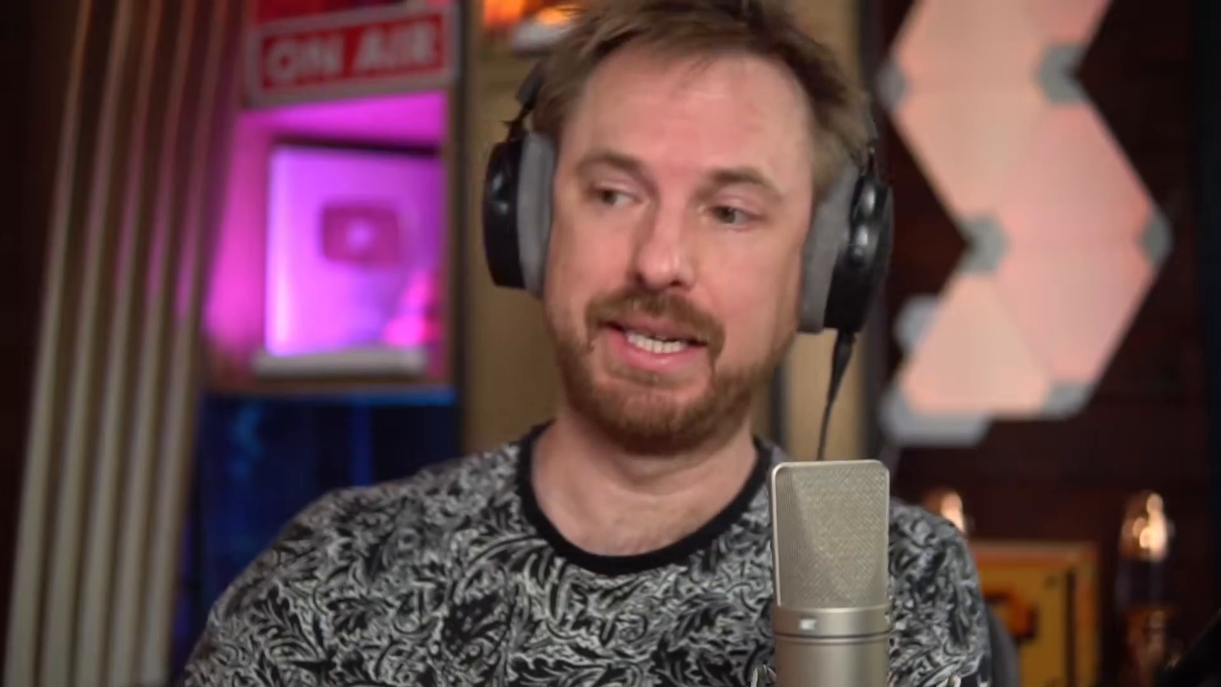
{"action": "left_click", "coordinate": [596, 361]}
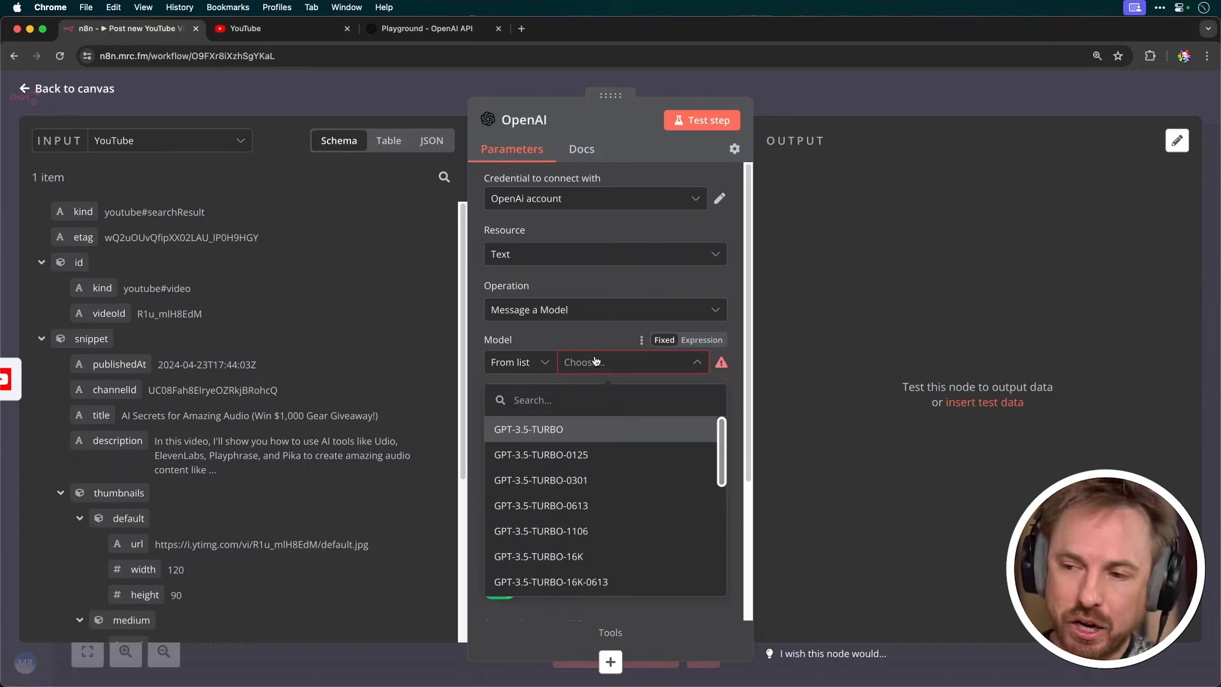
{"action": "left_click", "coordinate": [591, 431]}
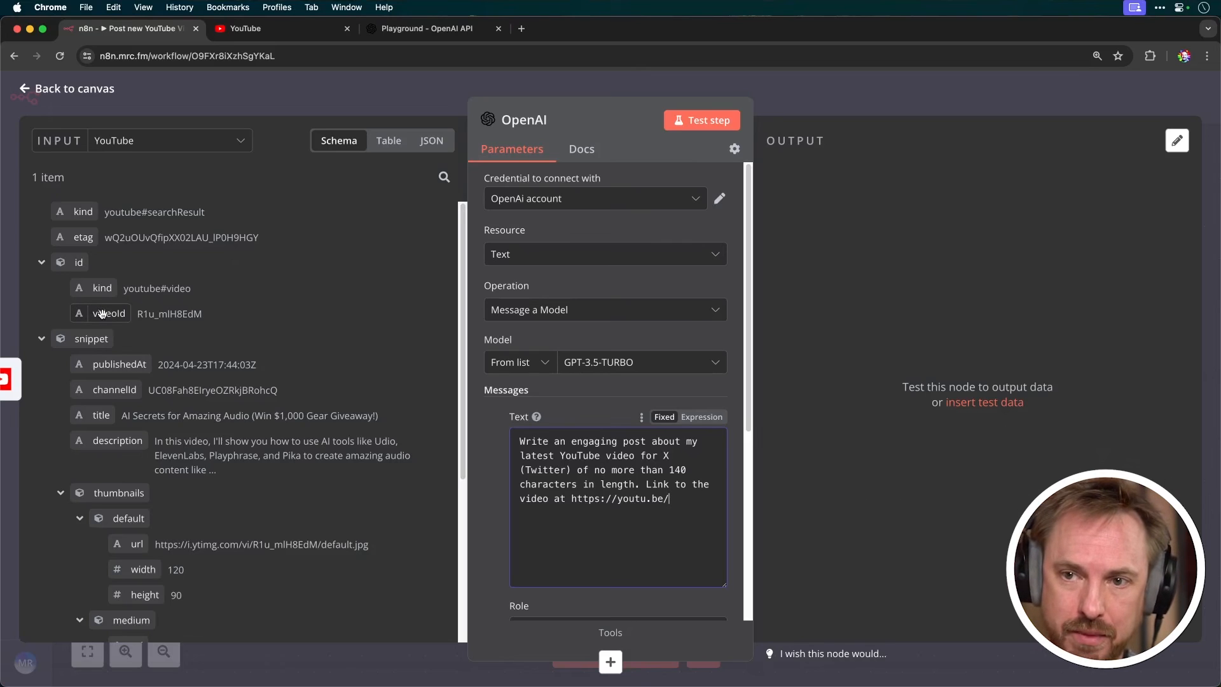
{"action": "left_click_drag", "start_coordinate": [102, 313], "coordinate": [687, 506]}
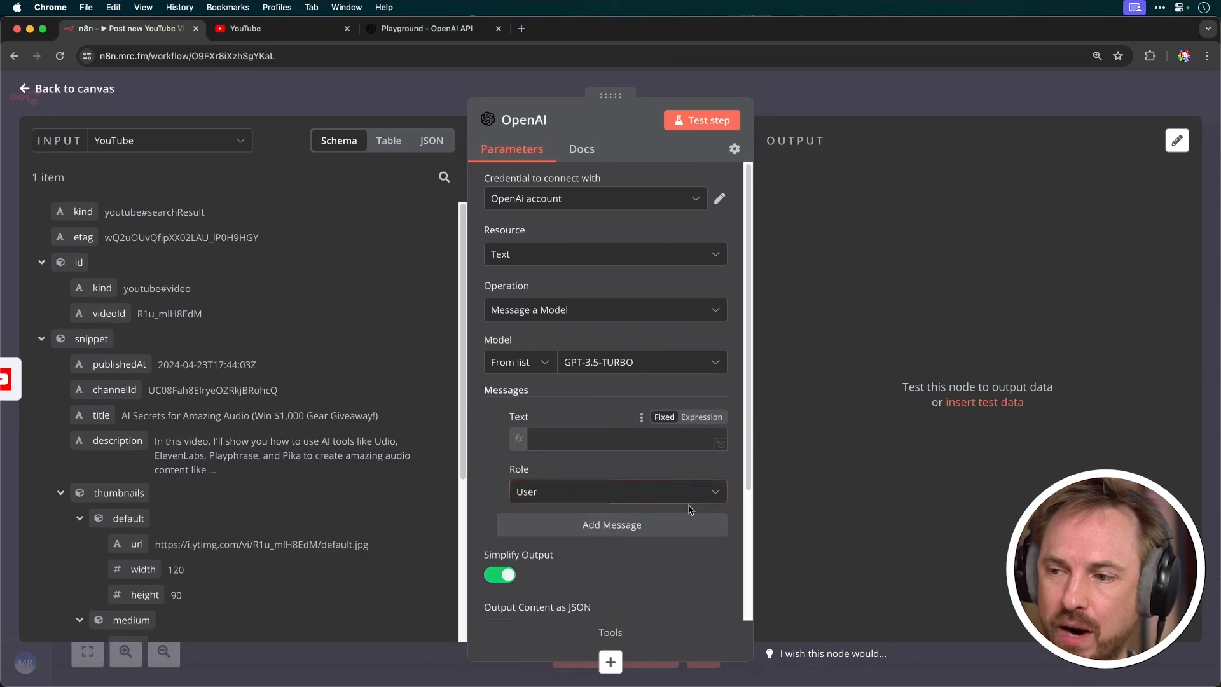
{"action": "left_click", "coordinate": [687, 502]}
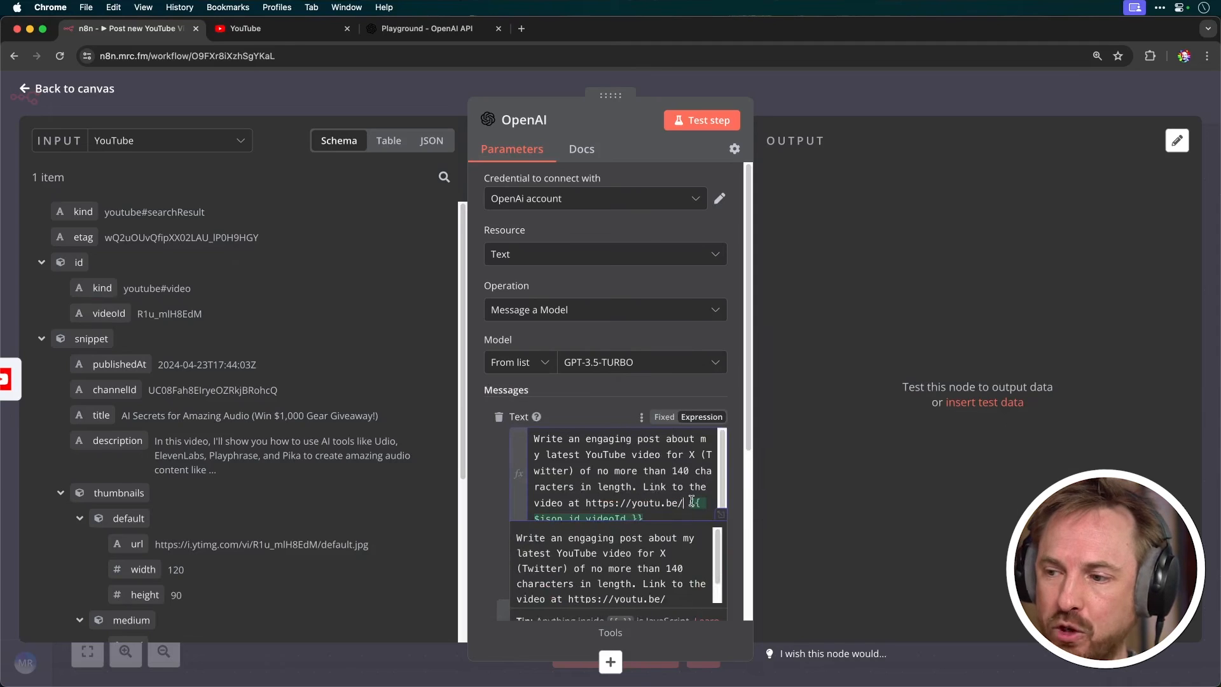
{"action": "key", "text": "Delete"}
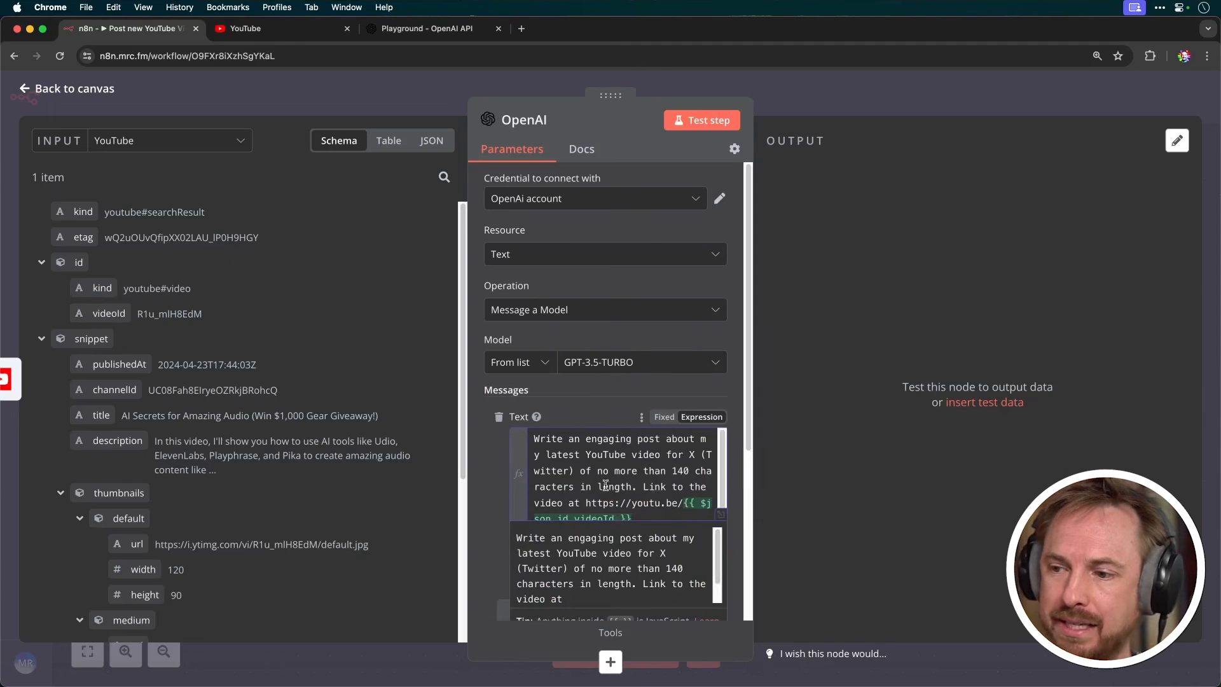
Step: Append "use this title and description:" with the video's snippet title and description fields to the prompt, and test the OpenAI node
{"action": "scroll", "coordinate": [606, 486], "scroll_direction": "down", "scroll_amount": 1}
{"action": "scroll", "coordinate": [622, 549], "scroll_direction": "down", "scroll_amount": 1}
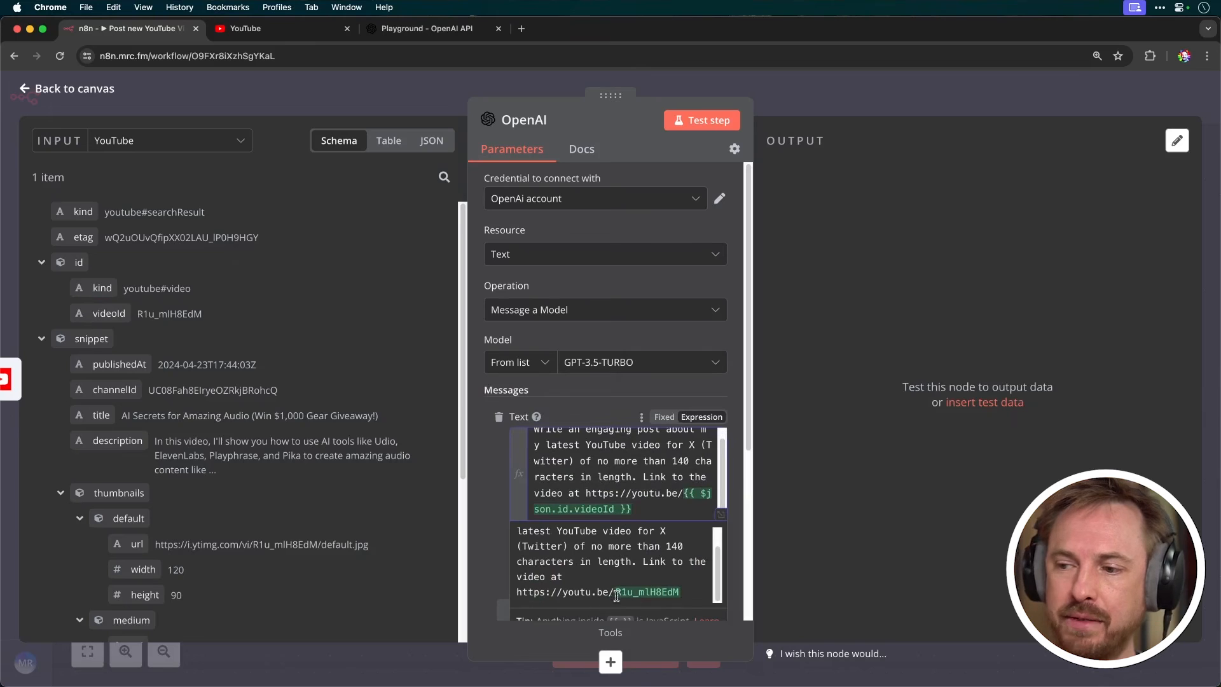
{"action": "left_click", "coordinate": [640, 514]}
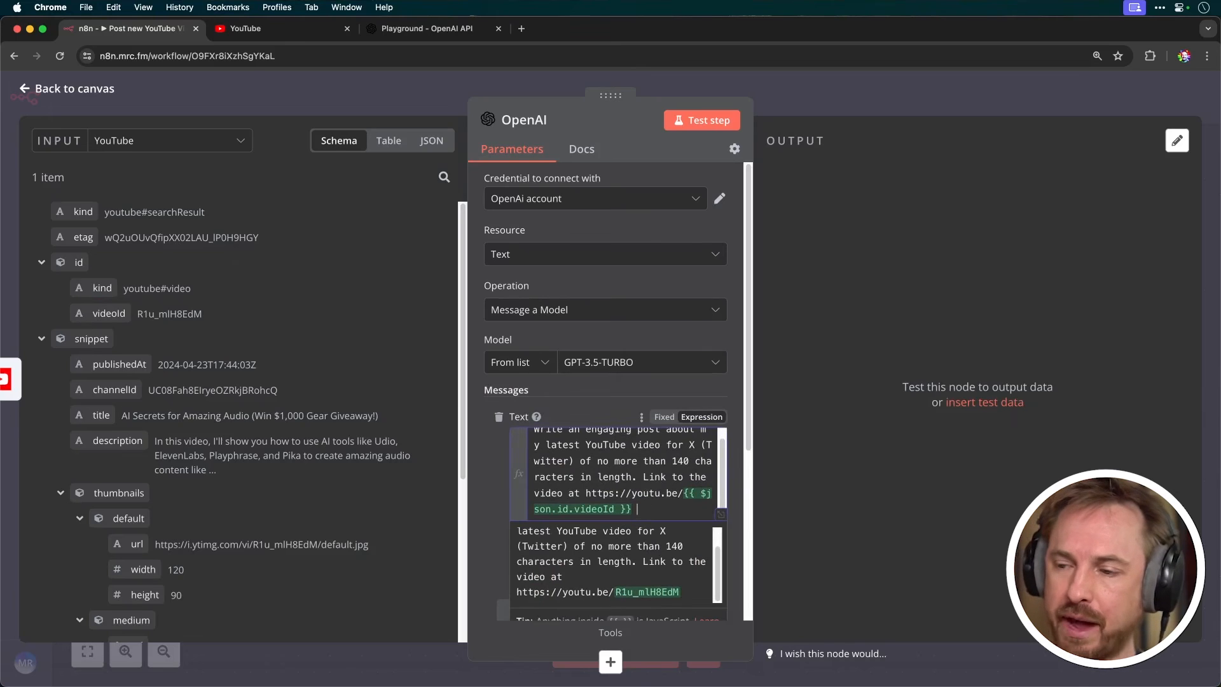
{"action": "type", "text": "use this title and description:"}
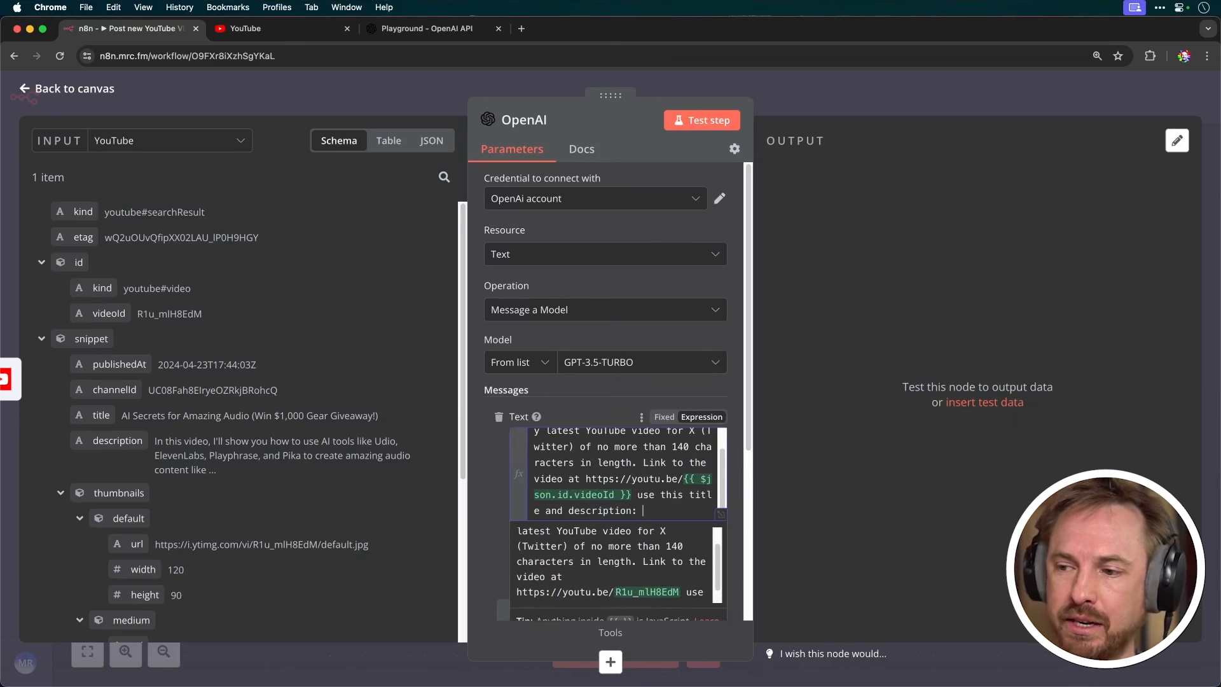
{"action": "left_click_drag", "start_coordinate": [101, 415], "coordinate": [682, 503]}
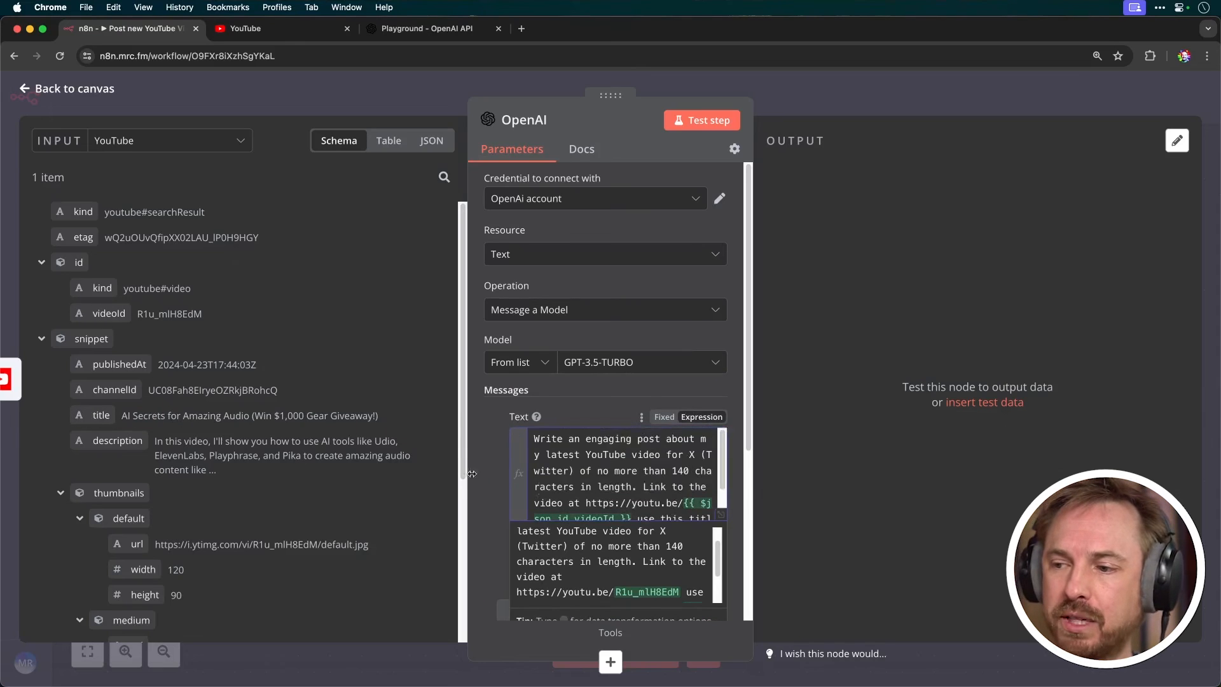
{"action": "left_click", "coordinate": [670, 506]}
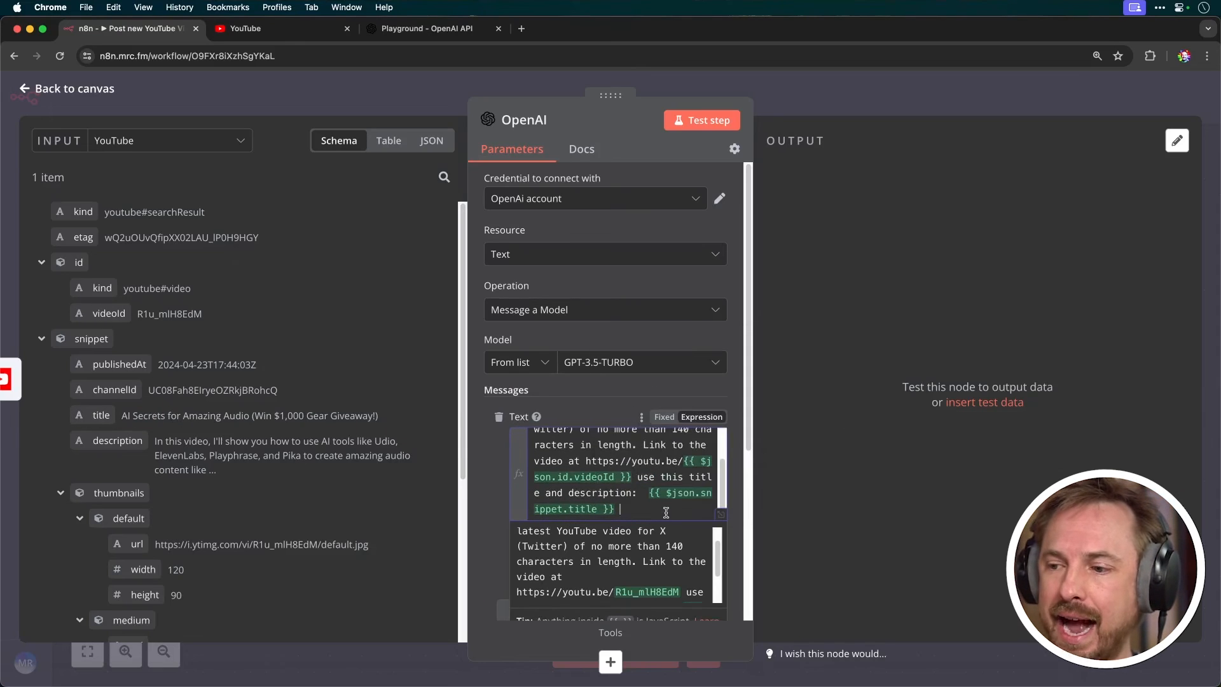
{"action": "left_click_drag", "start_coordinate": [106, 440], "coordinate": [645, 520]}
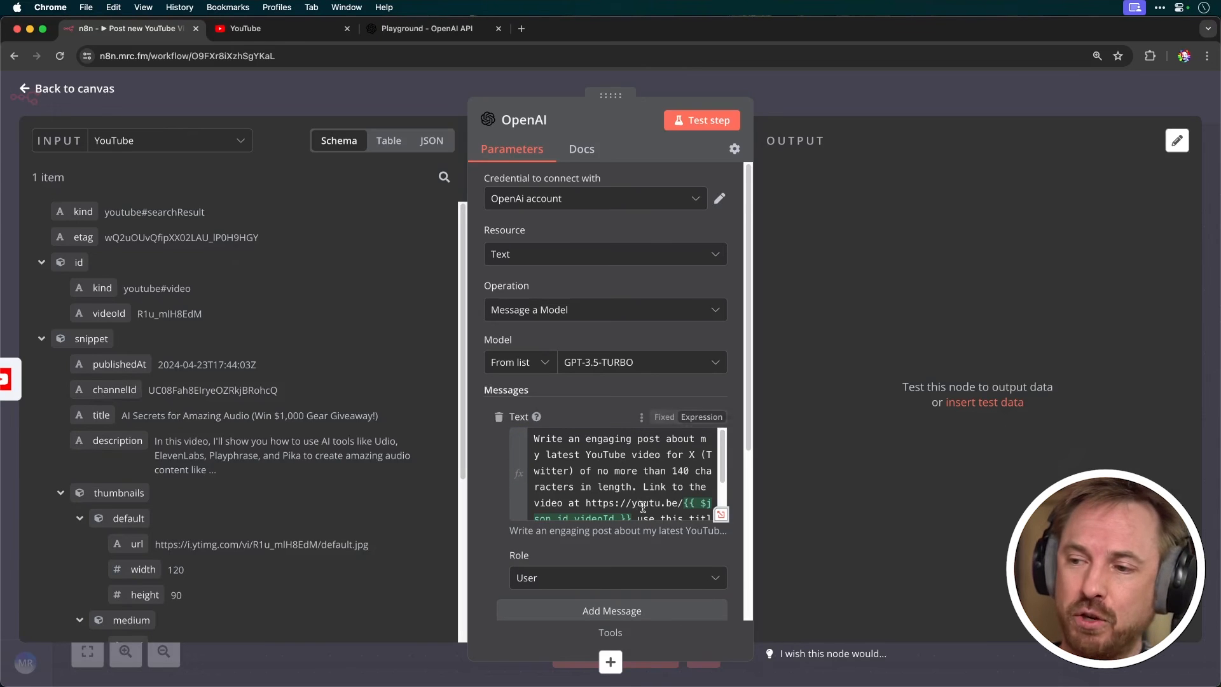
{"action": "left_click", "coordinate": [721, 516]}
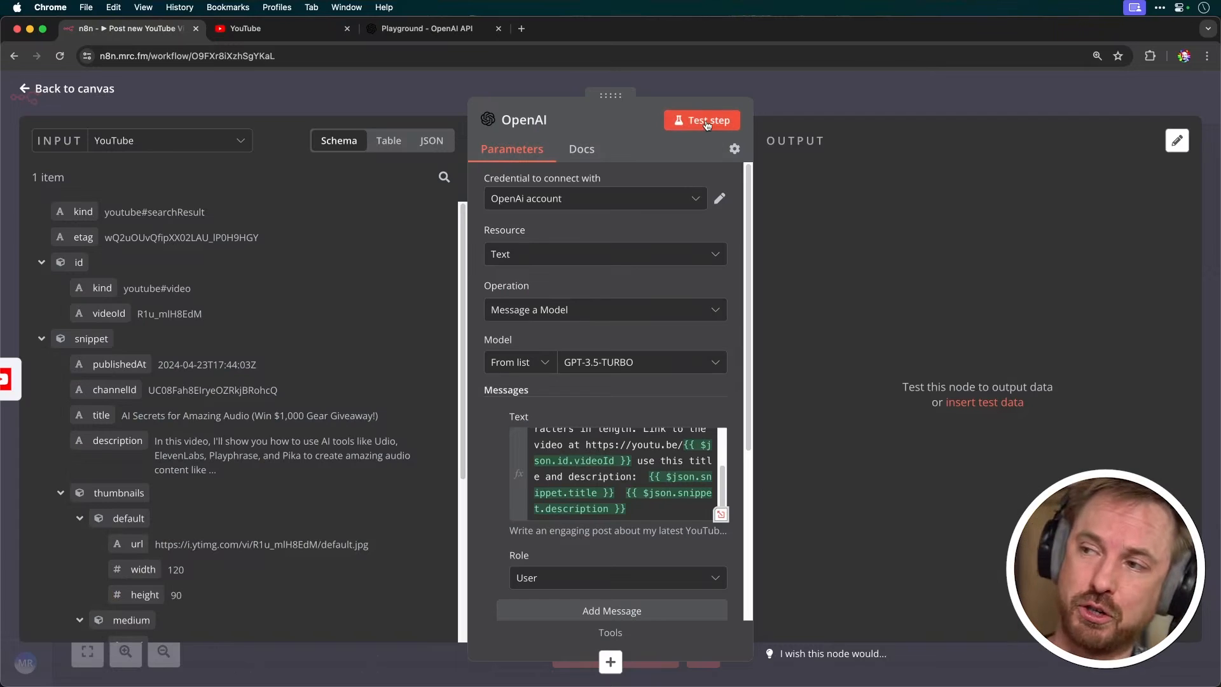
{"action": "left_click", "coordinate": [707, 123]}
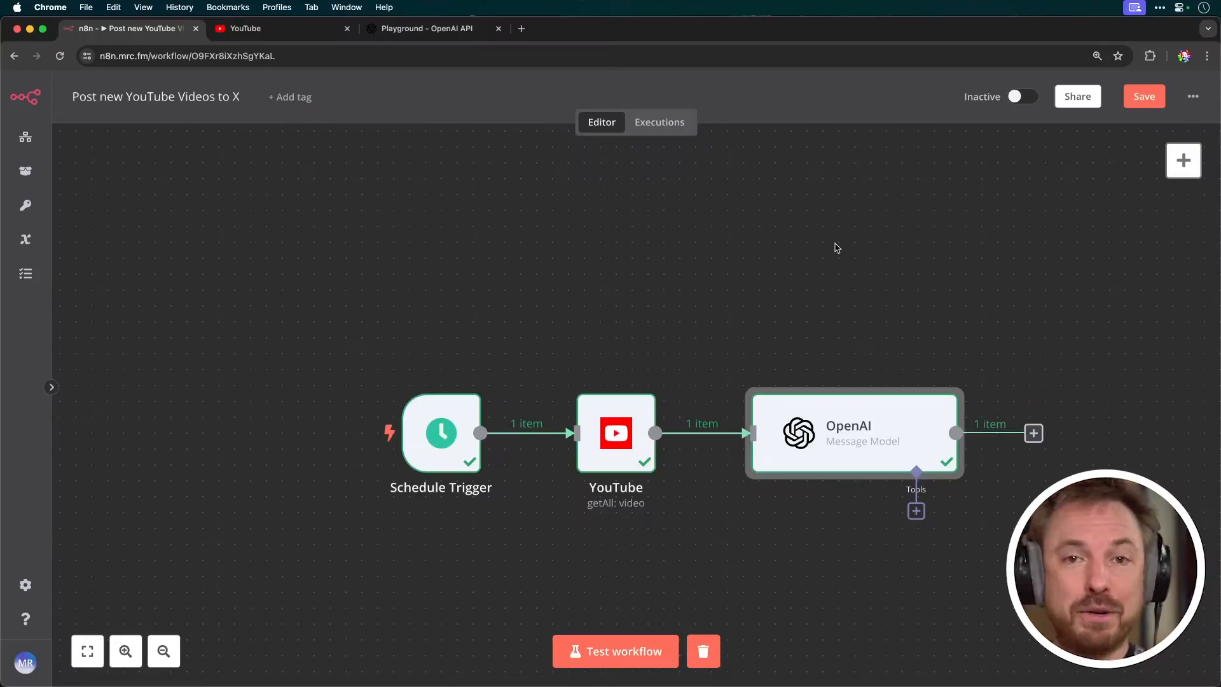
Step: Add an X (Formerly Twitter) node with the Create Tweet action after the OpenAI node
{"action": "left_click", "coordinate": [1035, 433]}
{"action": "type", "text": "x"}
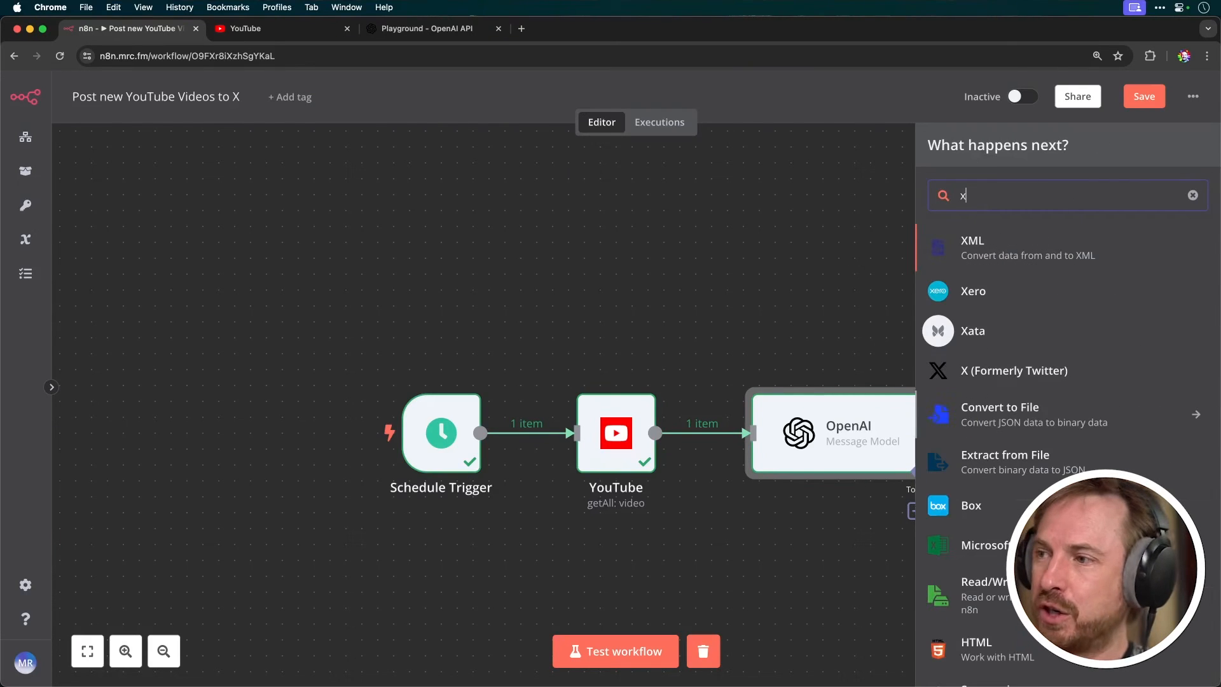
{"action": "left_click", "coordinate": [1037, 385]}
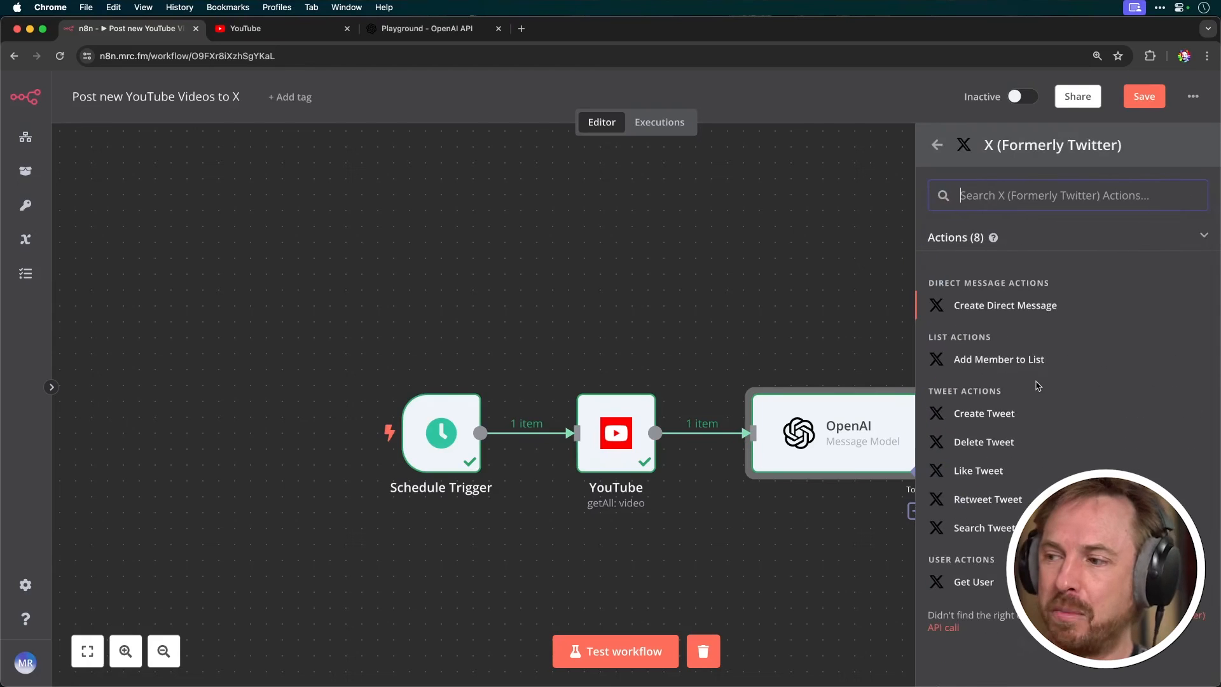
{"action": "left_click", "coordinate": [1016, 421]}
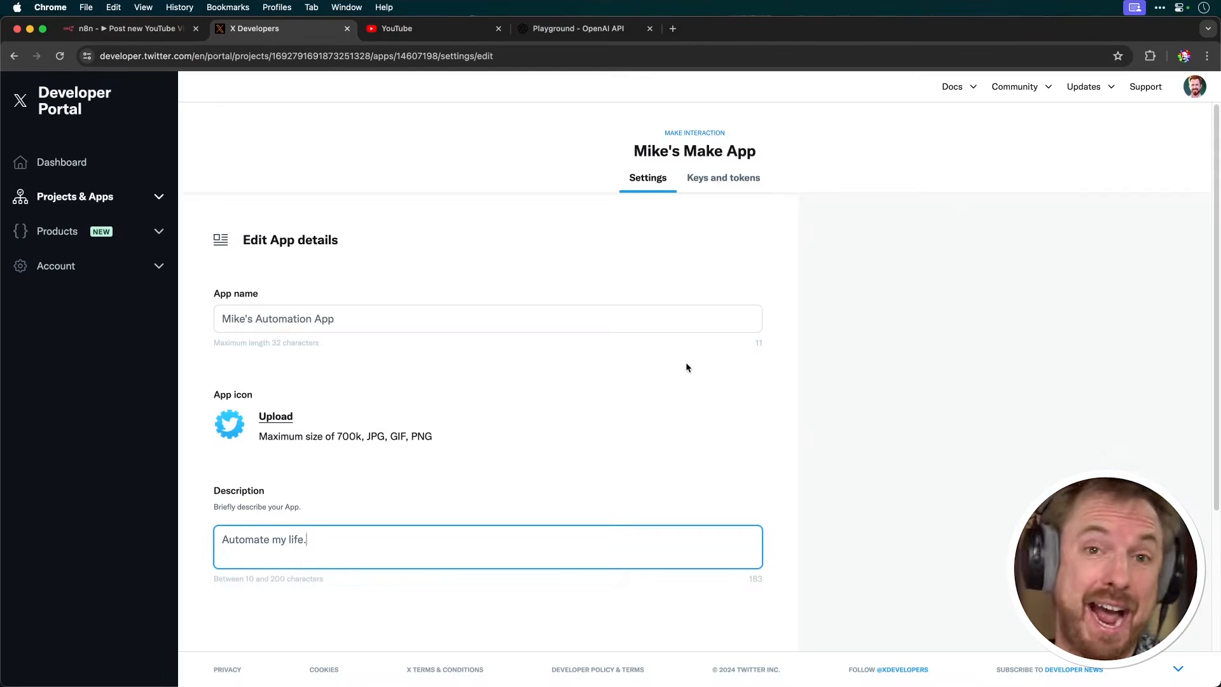
Step: Save the X developer app's details, enter its Client ID and Client Secret in the n8n X credential, and connect the account
{"action": "scroll", "coordinate": [687, 365], "scroll_direction": "down", "scroll_amount": 3}
{"action": "left_click", "coordinate": [739, 483]}
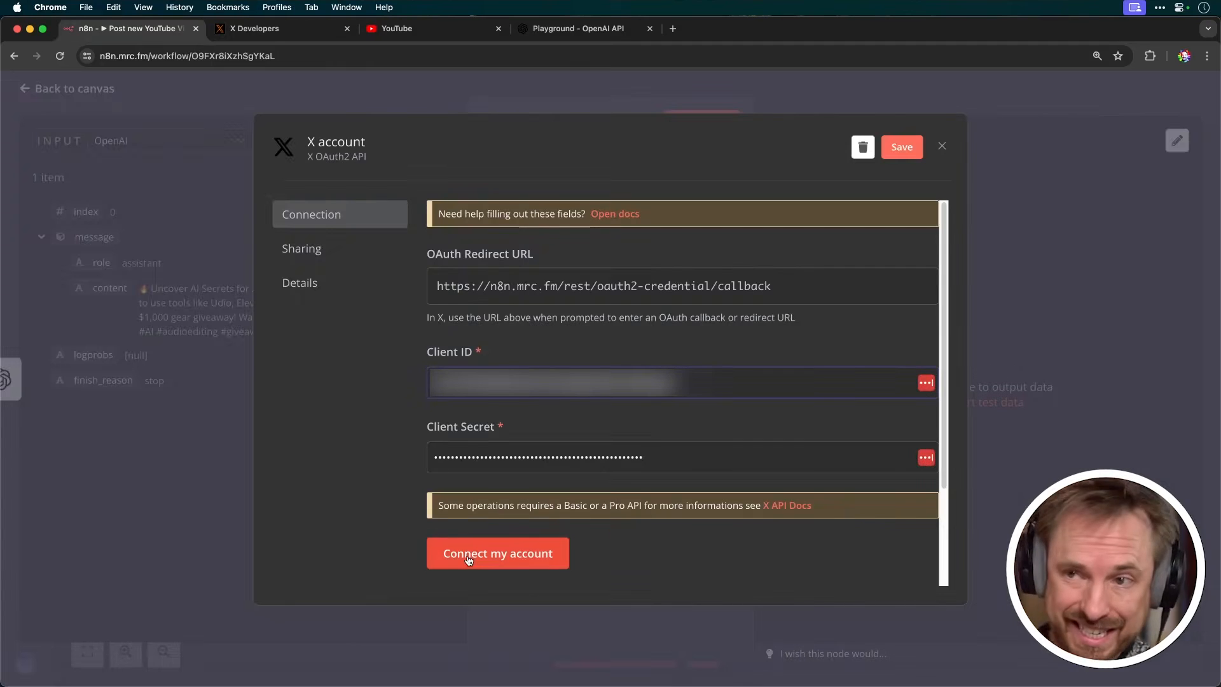
{"action": "left_click", "coordinate": [469, 555]}
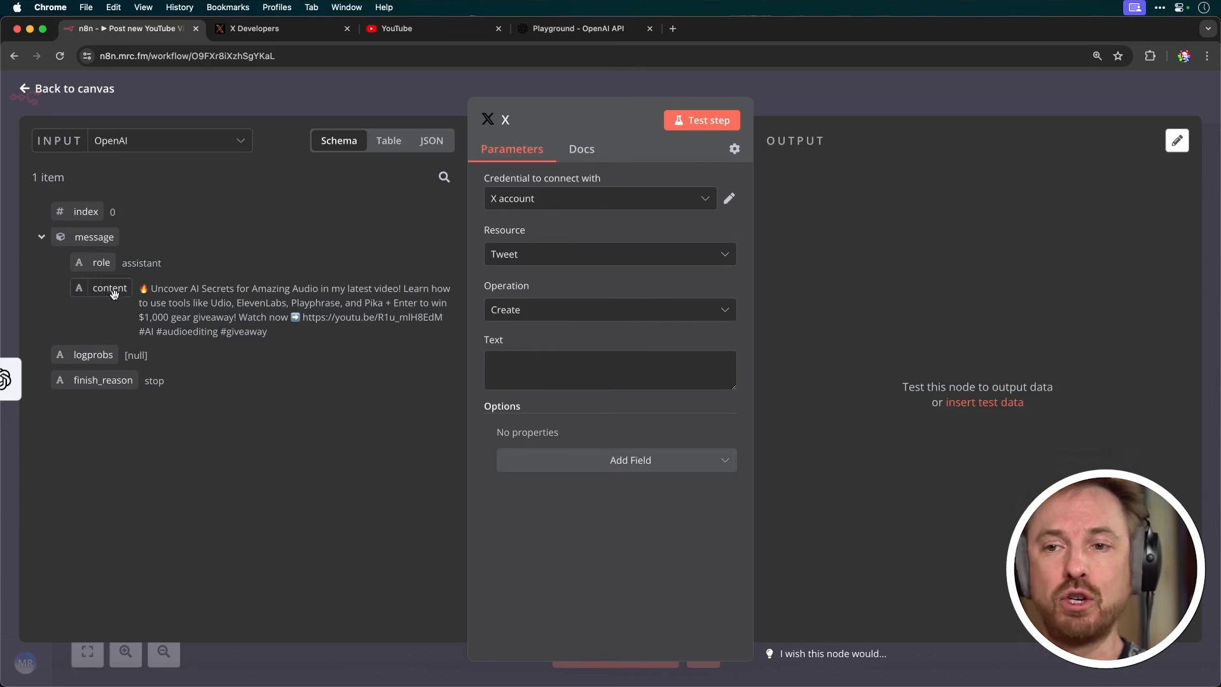
Step: Set the tweet text to {{ $json.message.content }} from the OpenAI output and test the X node
{"action": "left_click_drag", "start_coordinate": [113, 292], "coordinate": [560, 358]}
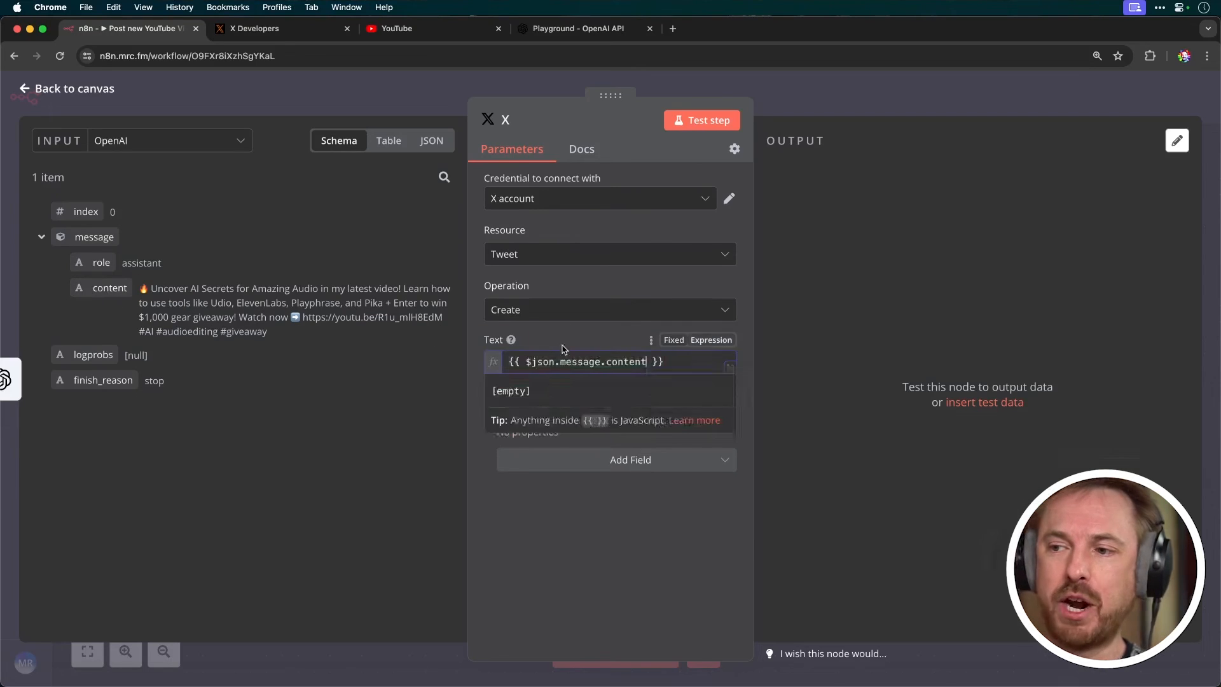
{"action": "left_click", "coordinate": [545, 537]}
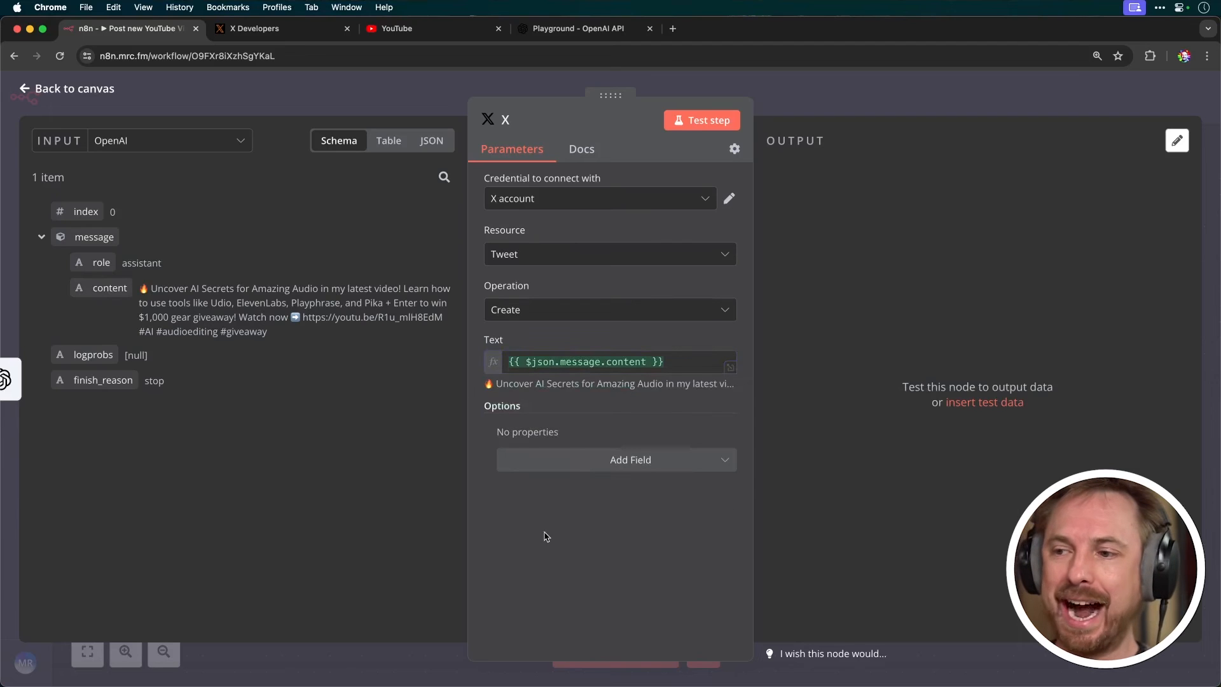
{"action": "left_click", "coordinate": [683, 122]}
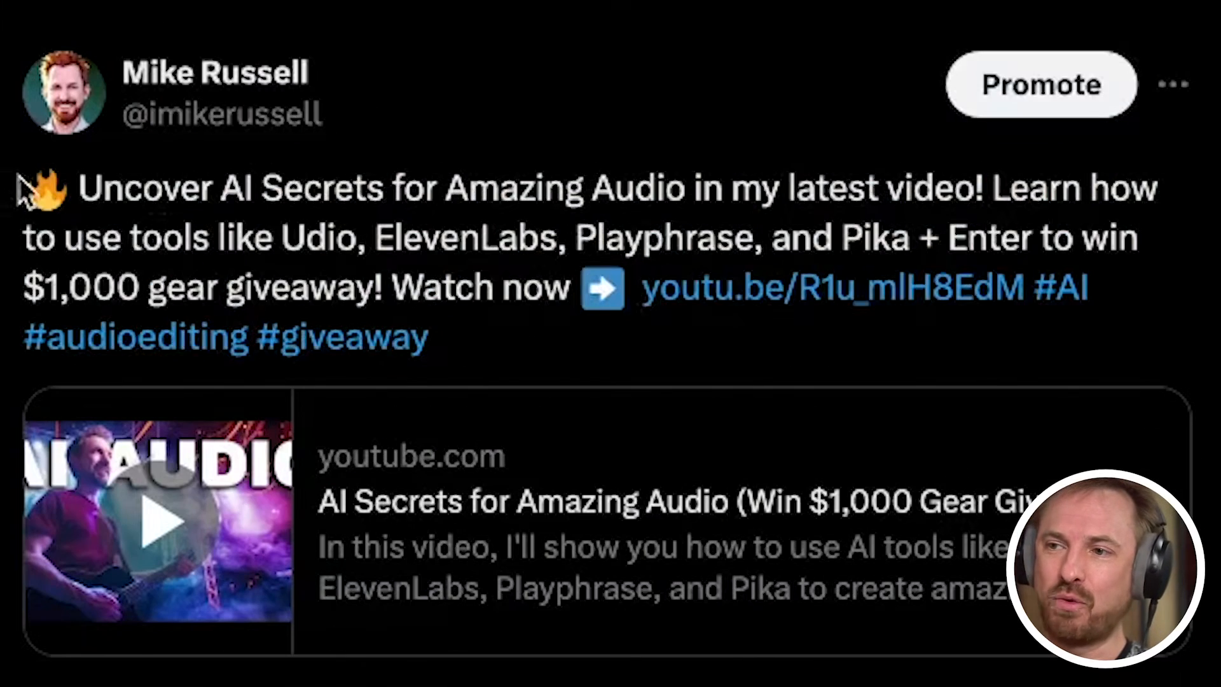
Step: Check the text of the published post on X and activate the workflow in n8n
{"action": "left_click_drag", "start_coordinate": [19, 184], "coordinate": [545, 381]}
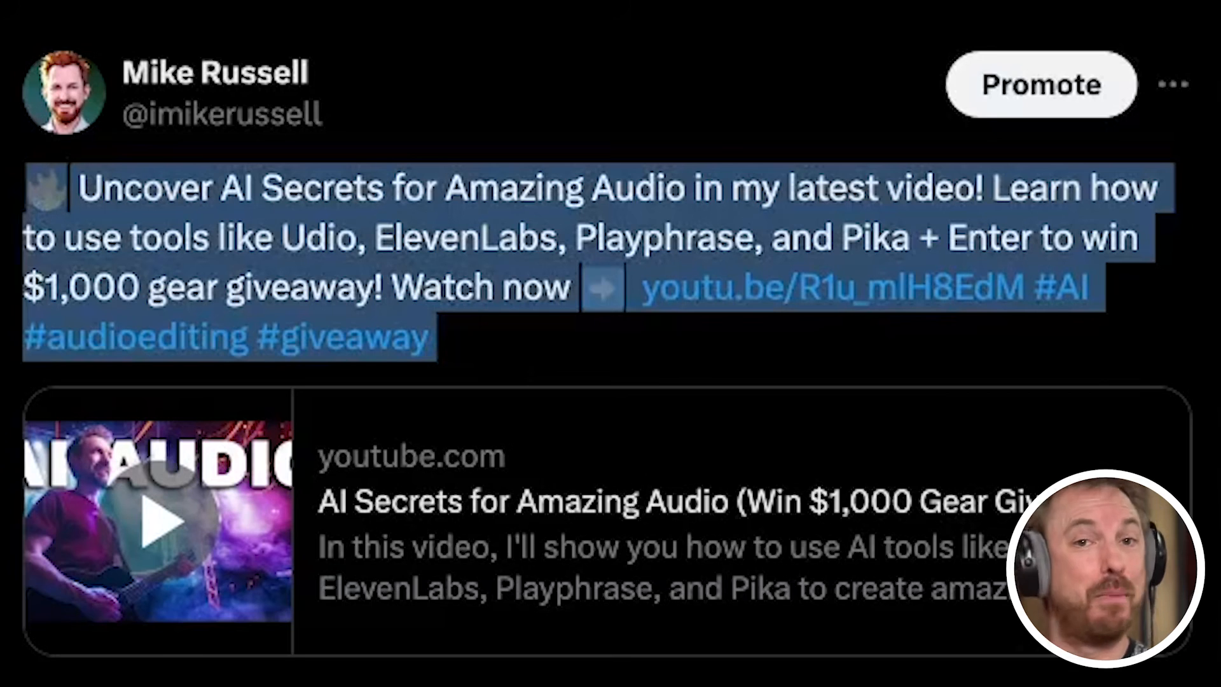
{"action": "left_click", "coordinate": [545, 372]}
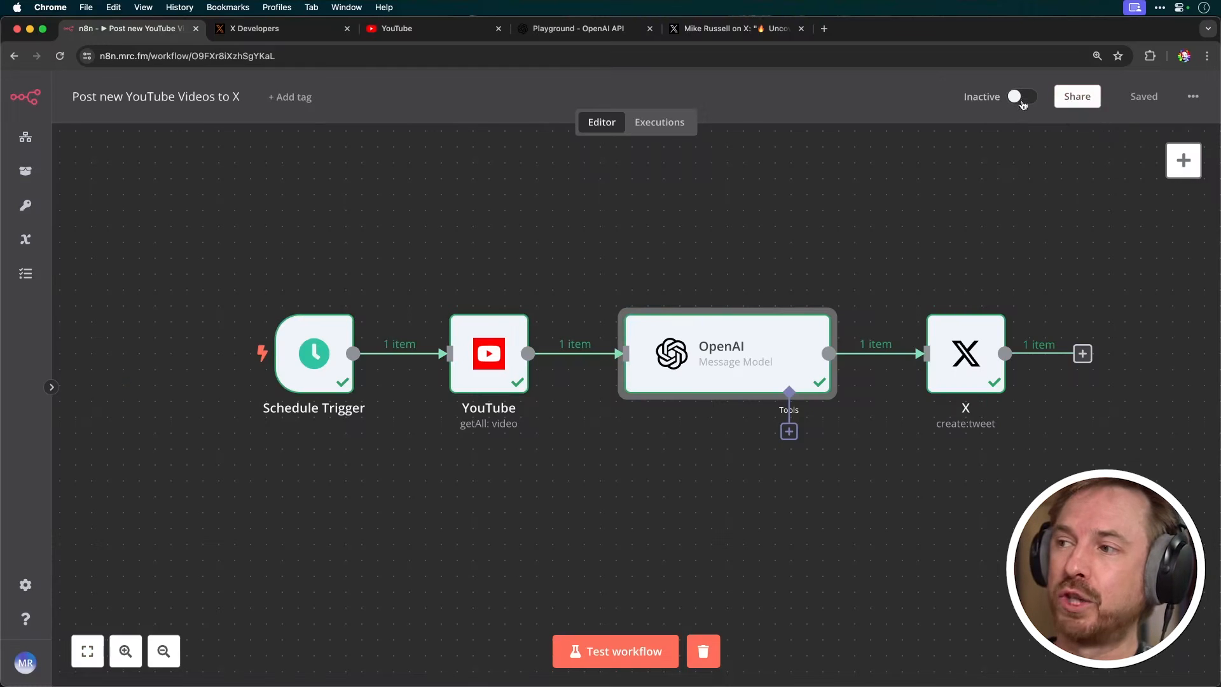
{"action": "left_click", "coordinate": [1023, 98]}
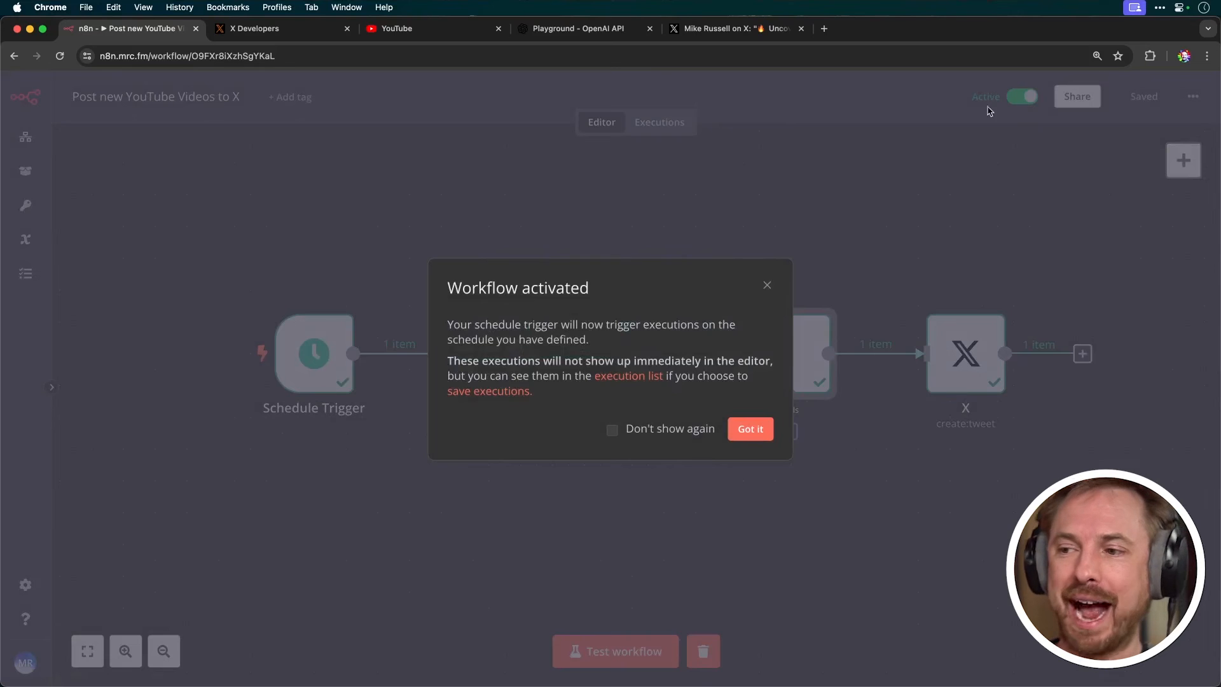